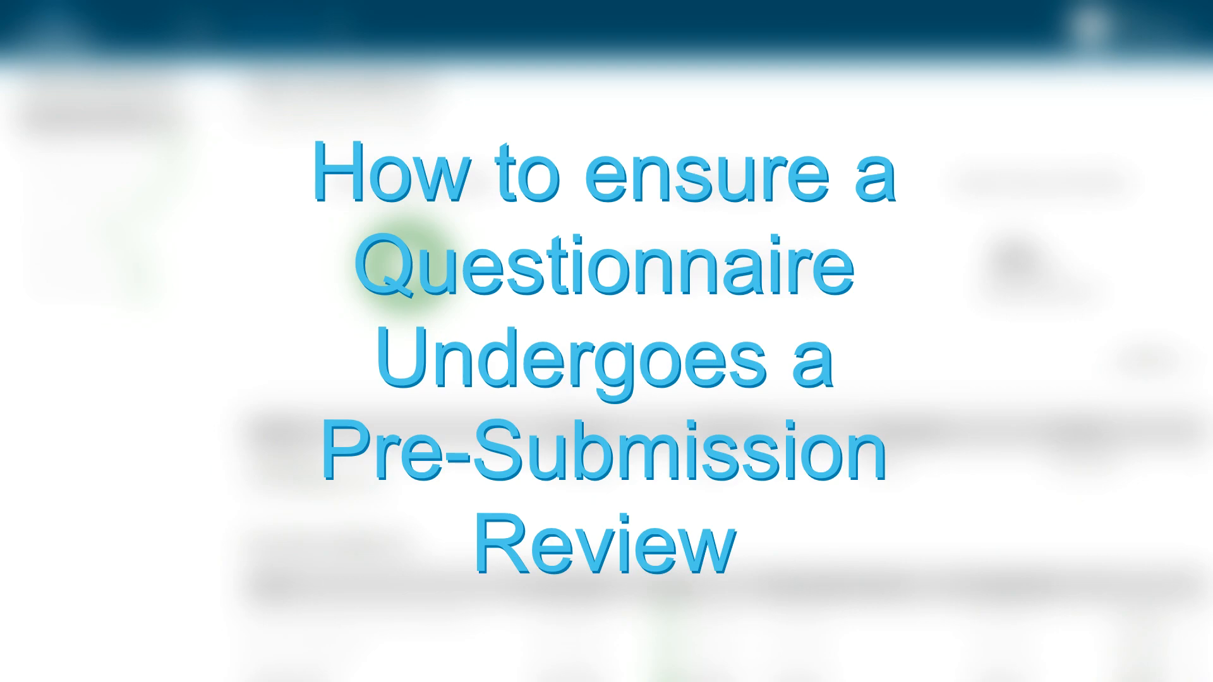
Step: Add the Cyber Essentials 2.0 questionnaire with frequency Send Now and require a pre-submission review
{"action": "left_click", "coordinate": [1103, 21]}
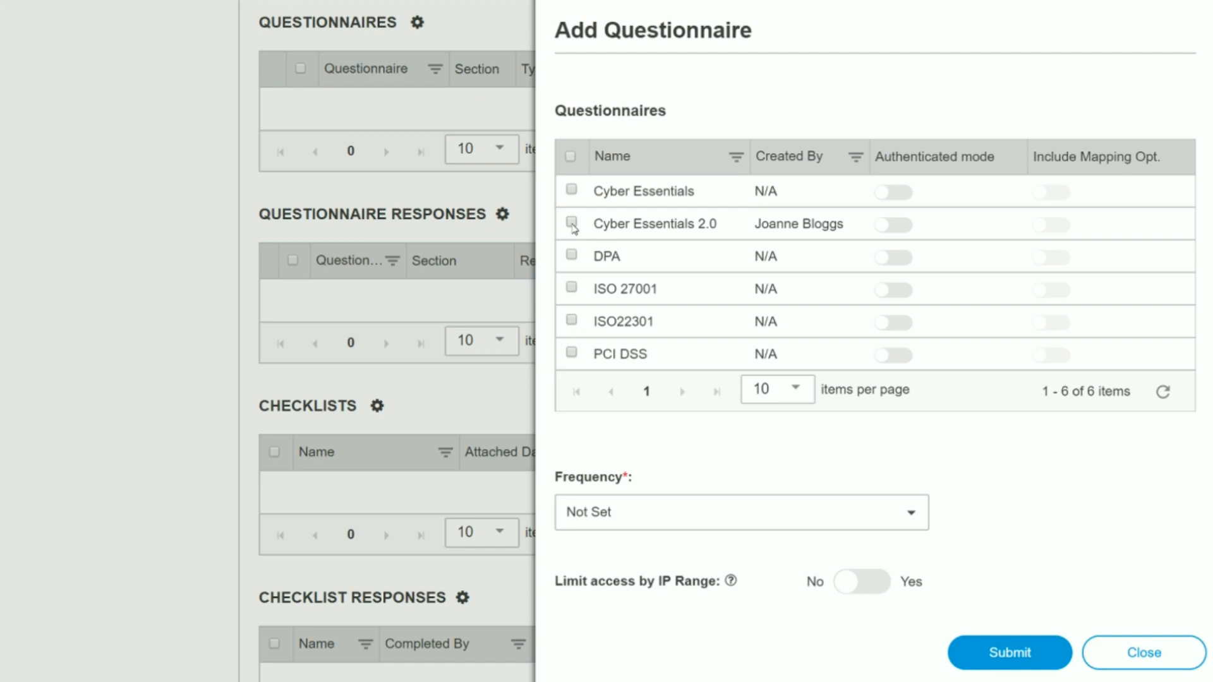
{"action": "left_click", "coordinate": [650, 513]}
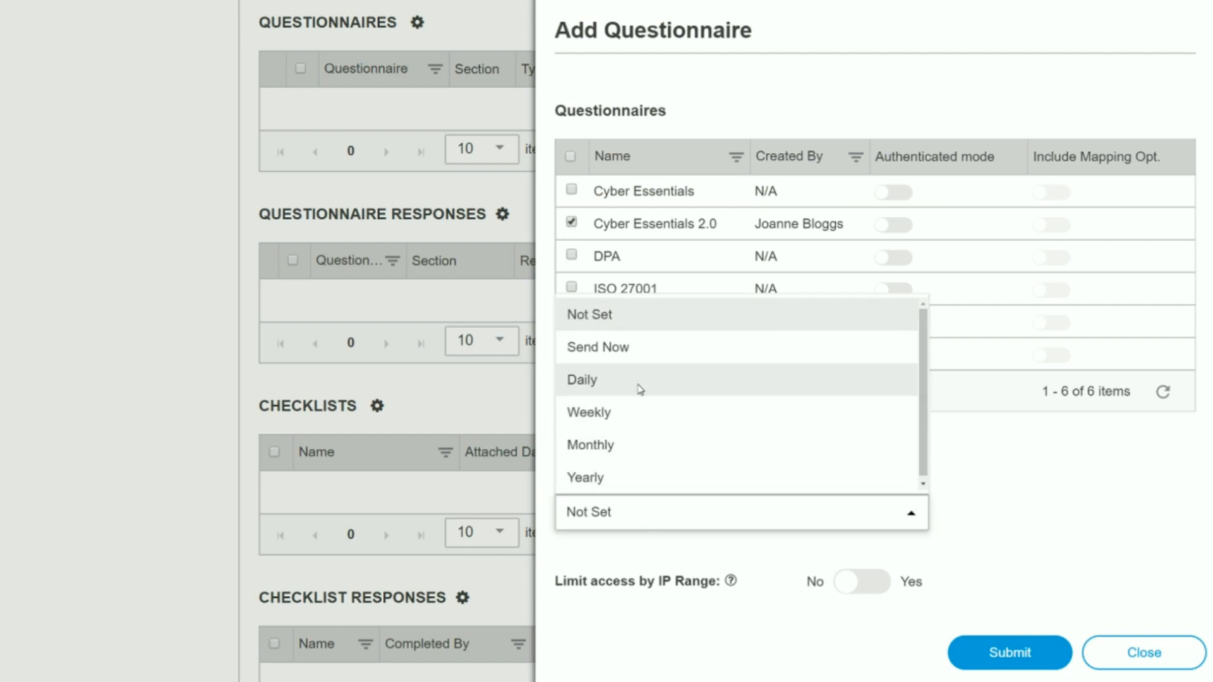
{"action": "left_click", "coordinate": [633, 347]}
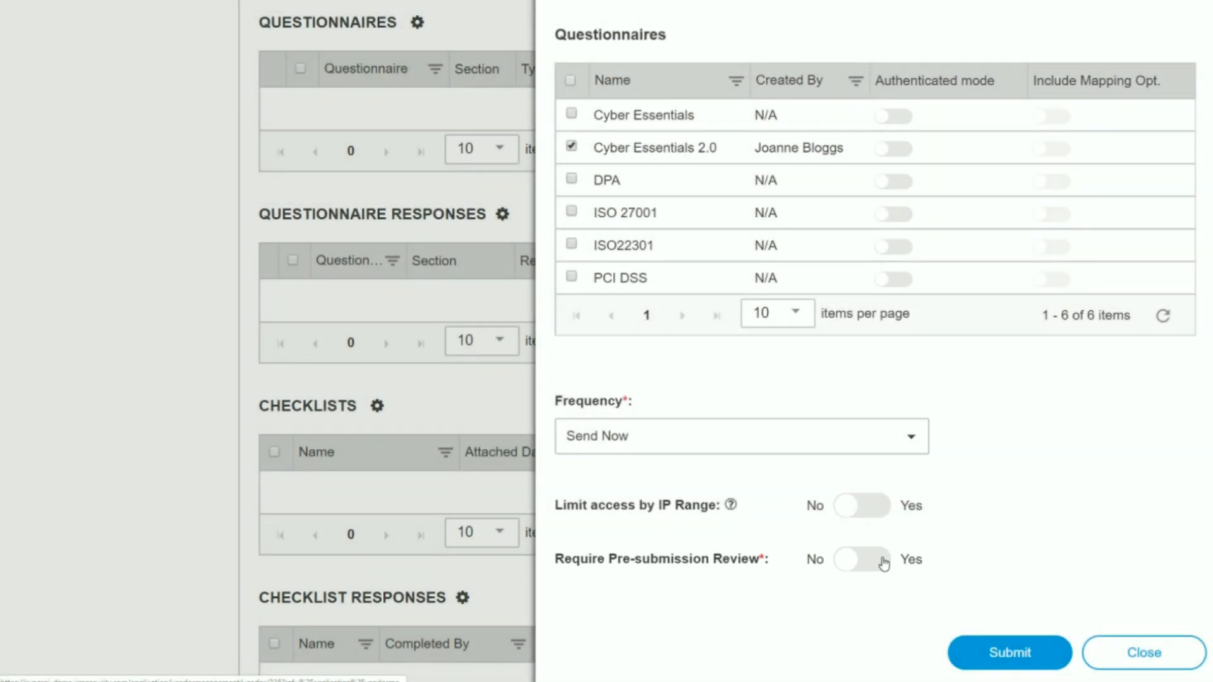
{"action": "left_click", "coordinate": [883, 561]}
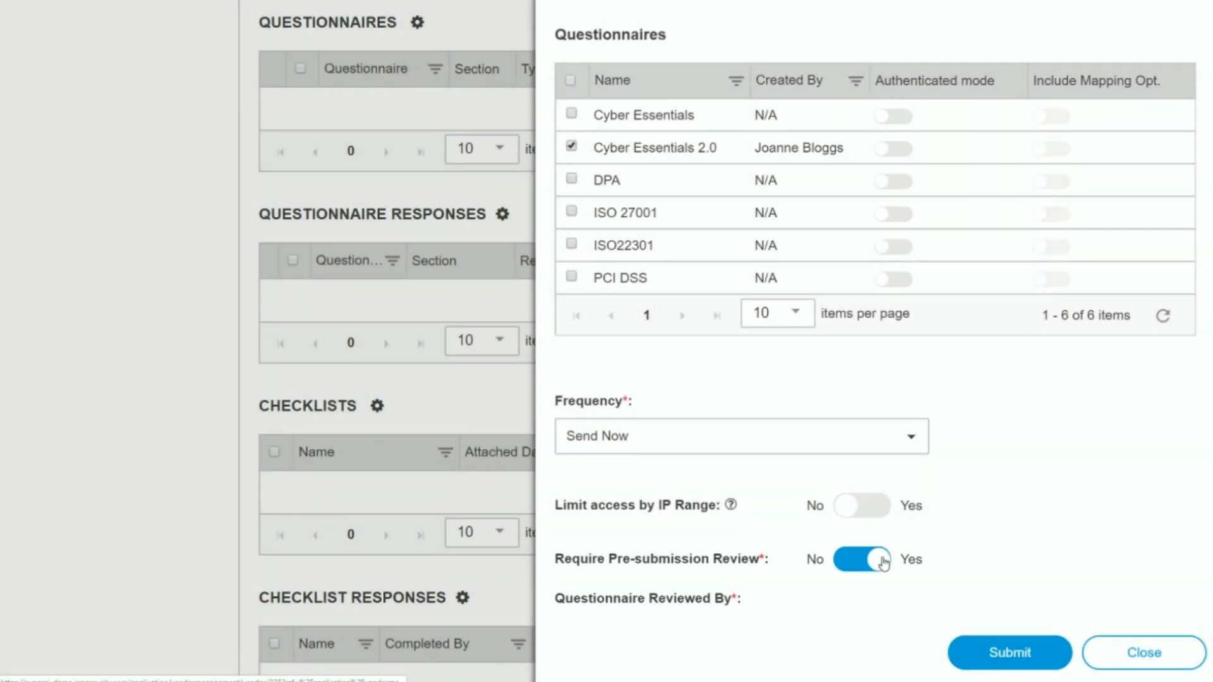
Step: Assign the questionnaire review to a New User and enter the reviewer's first name, last name and email address
{"action": "scroll", "coordinate": [883, 562], "scroll_direction": "down", "scroll_amount": 1}
{"action": "scroll", "coordinate": [874, 303], "scroll_direction": "down", "scroll_amount": 1}
{"action": "left_click", "coordinate": [831, 509]}
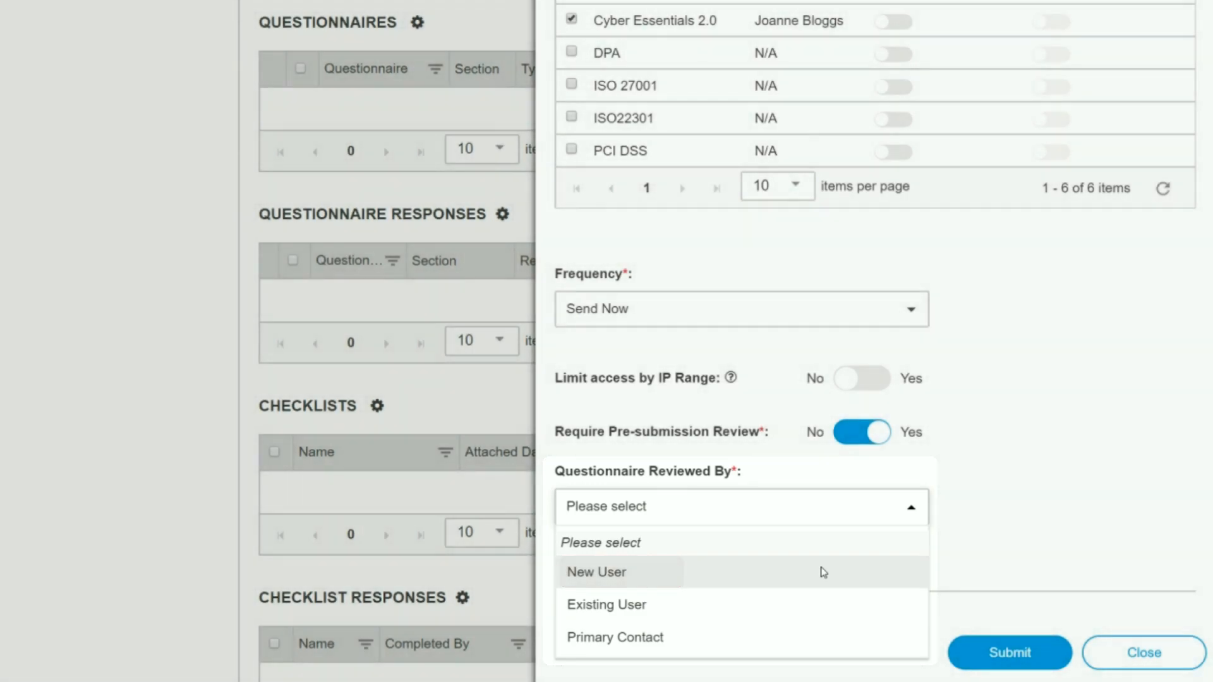
{"action": "left_click", "coordinate": [824, 572]}
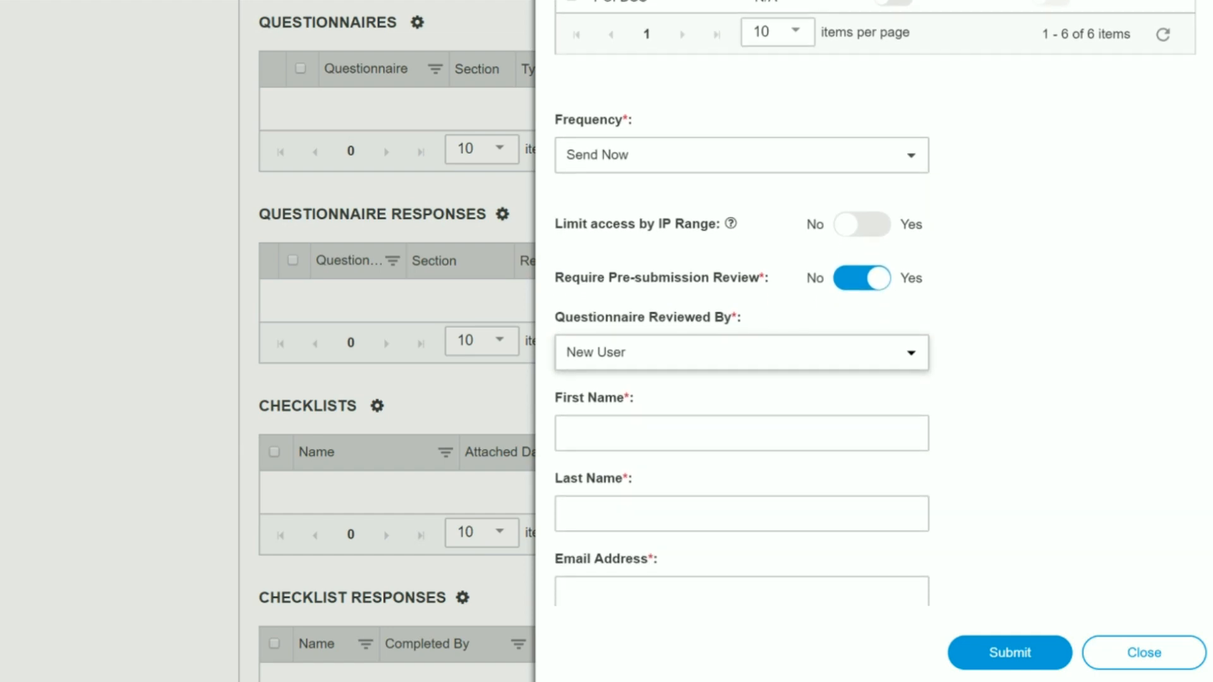
{"action": "left_click", "coordinate": [713, 412]}
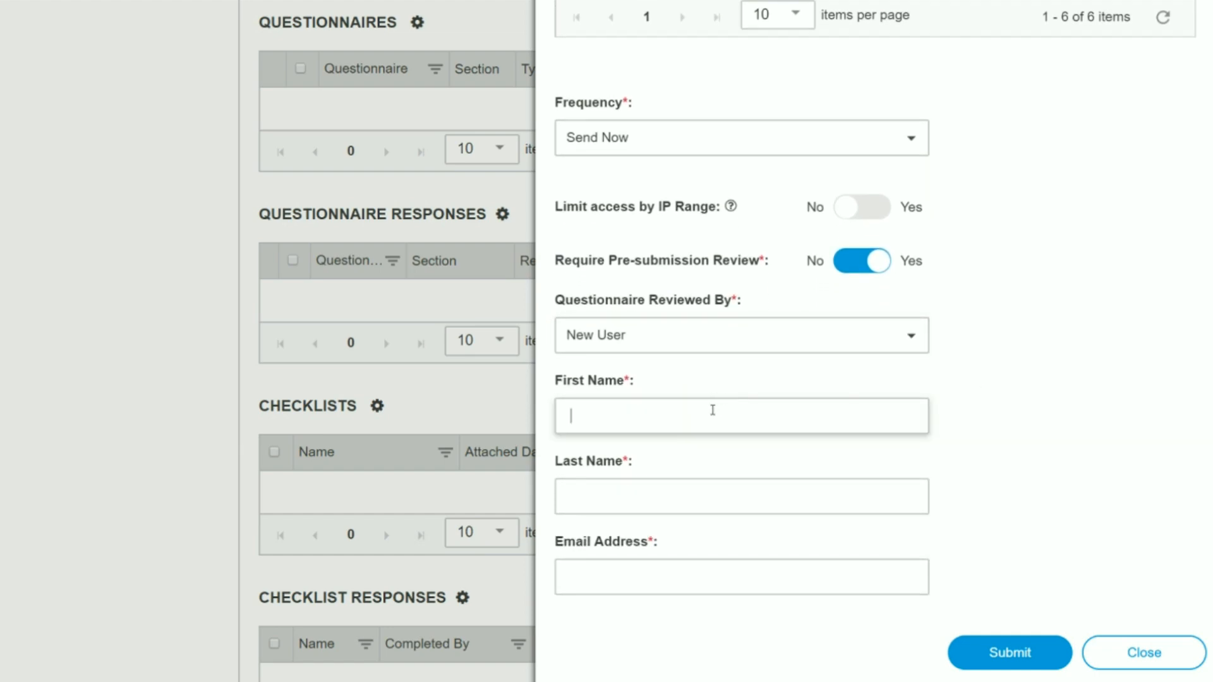
{"action": "type", "text": "Jane"}
{"action": "key", "text": "Tab"}
{"action": "type", "text": "D"}
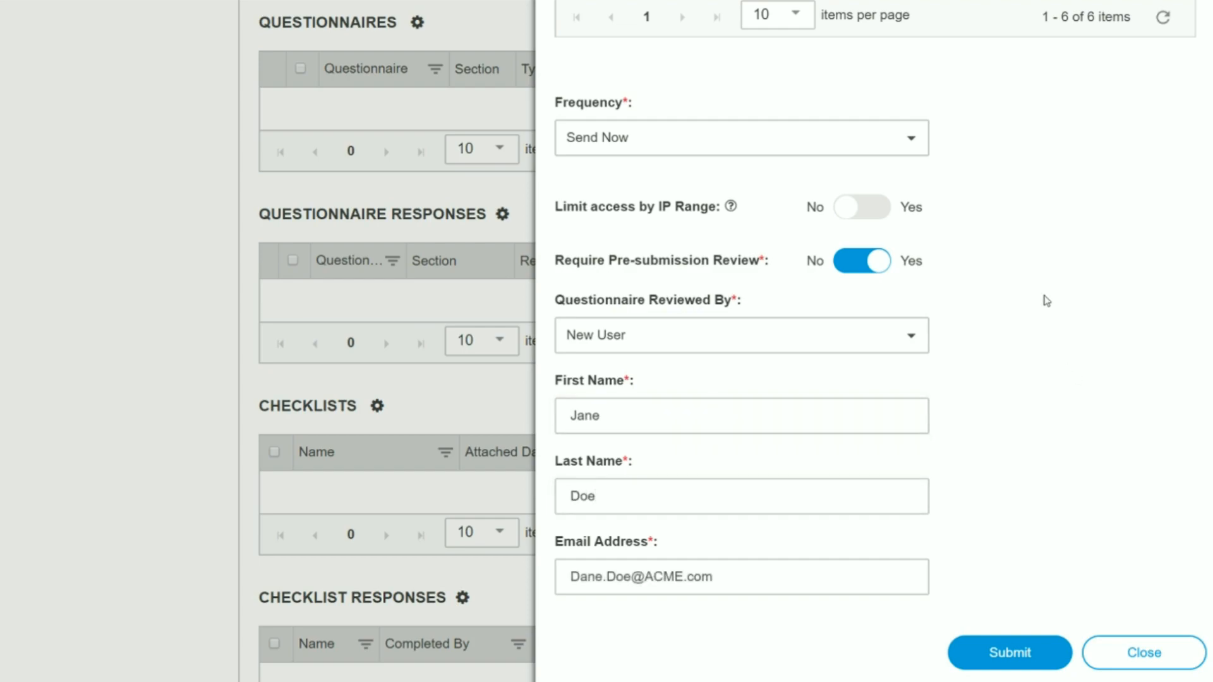
Step: Switch the questionnaire's reviewer to an Existing User, and finally to the Primary Contact
{"action": "left_click", "coordinate": [875, 342]}
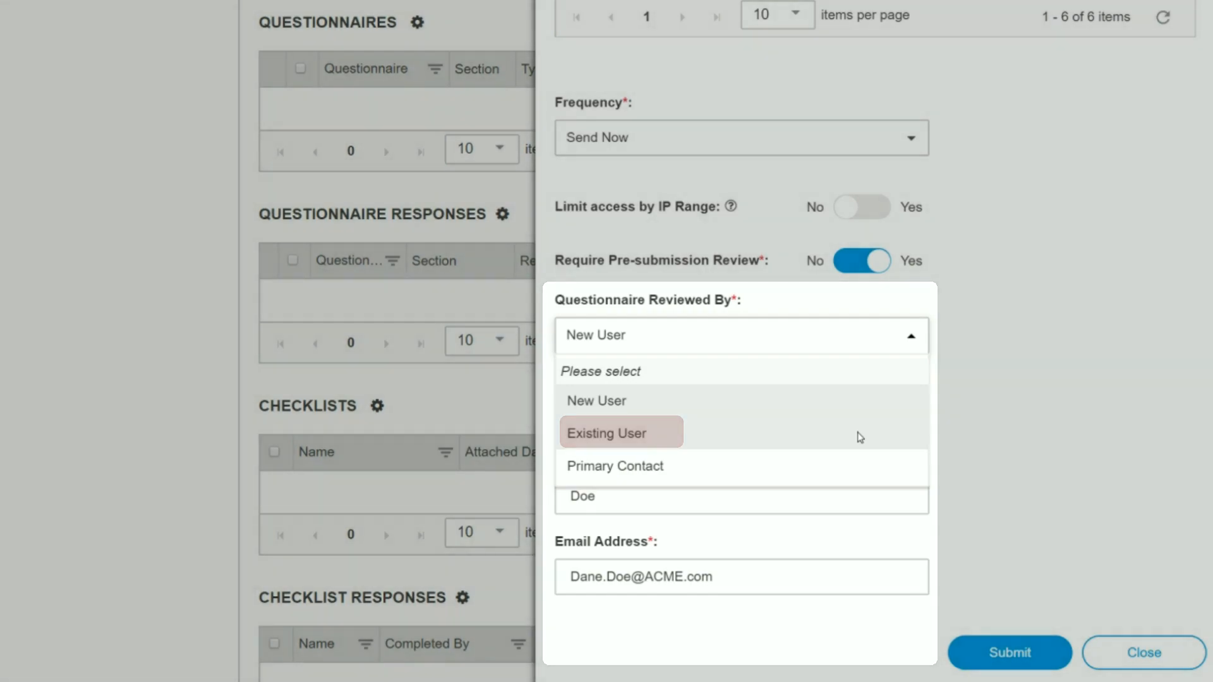
{"action": "left_click", "coordinate": [859, 437]}
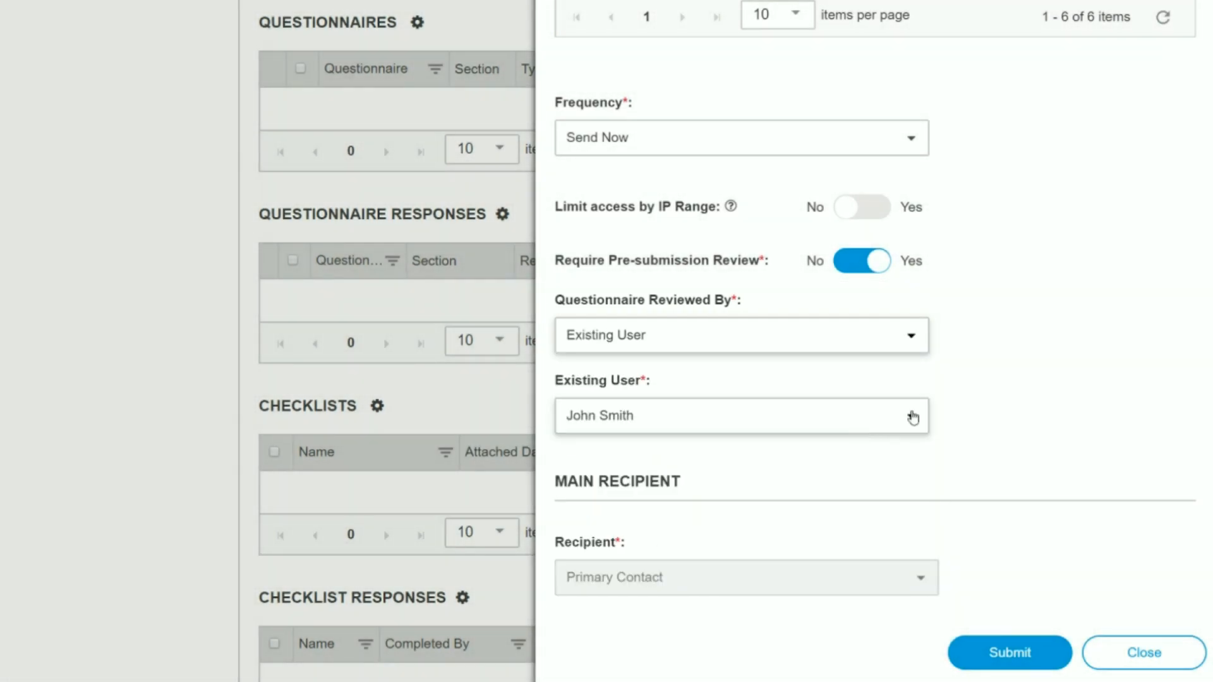
{"action": "left_click", "coordinate": [906, 352]}
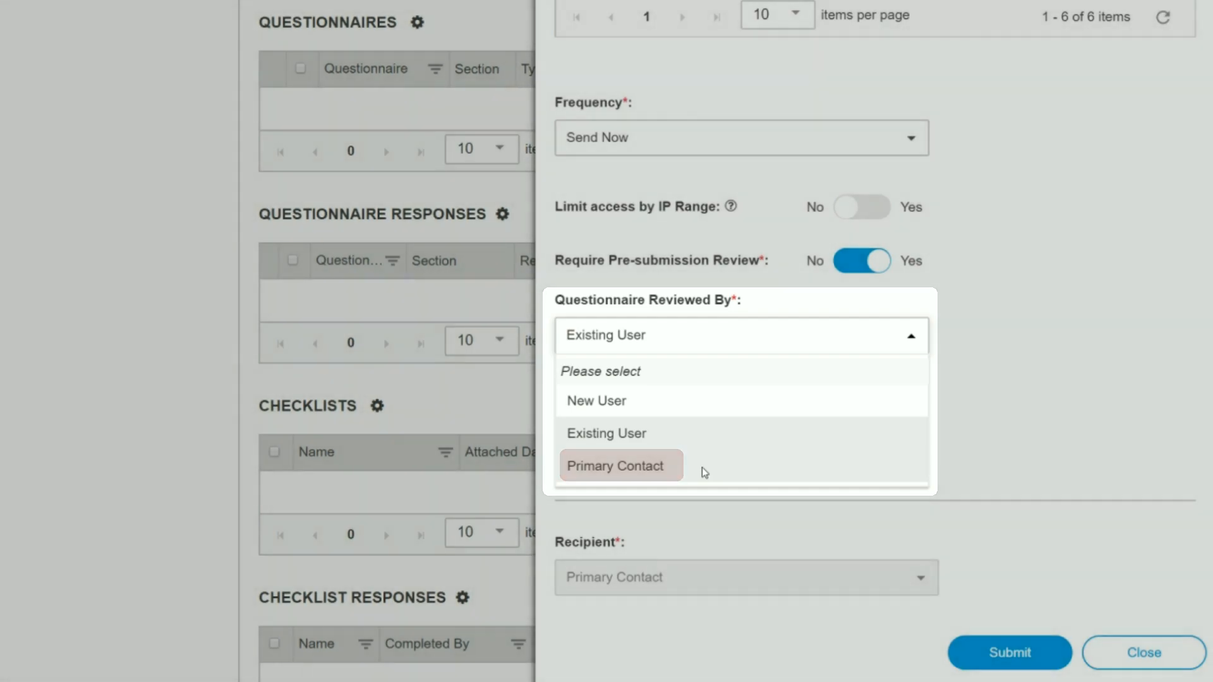
{"action": "left_click", "coordinate": [702, 468]}
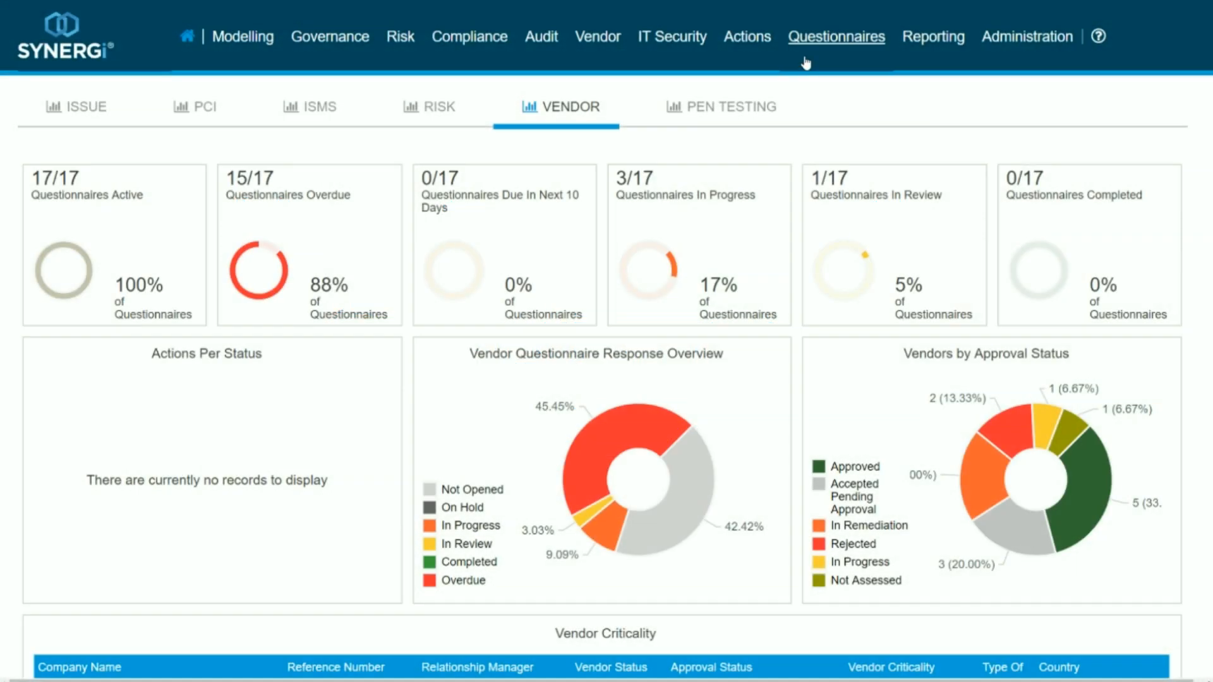
Step: Open the questionnaire responses and try Existing User as the ACME Corp questionnaire's reviewer, closing the form without submitting
{"action": "left_click", "coordinate": [836, 36]}
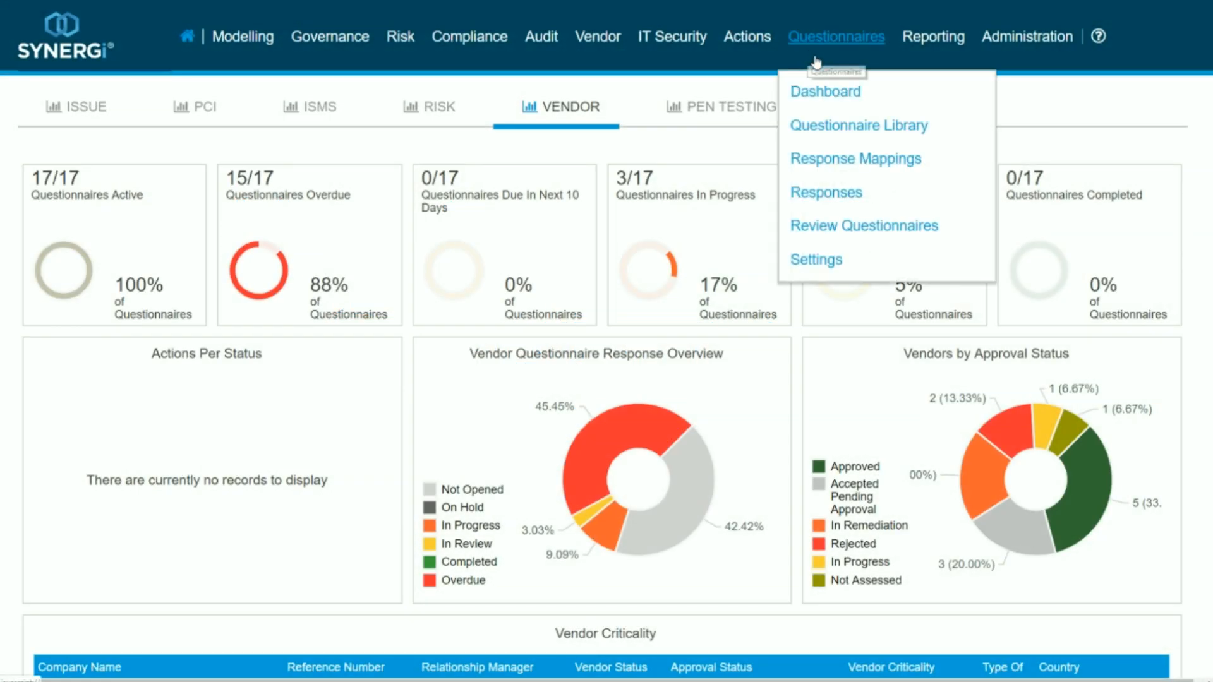
{"action": "left_click", "coordinate": [823, 193]}
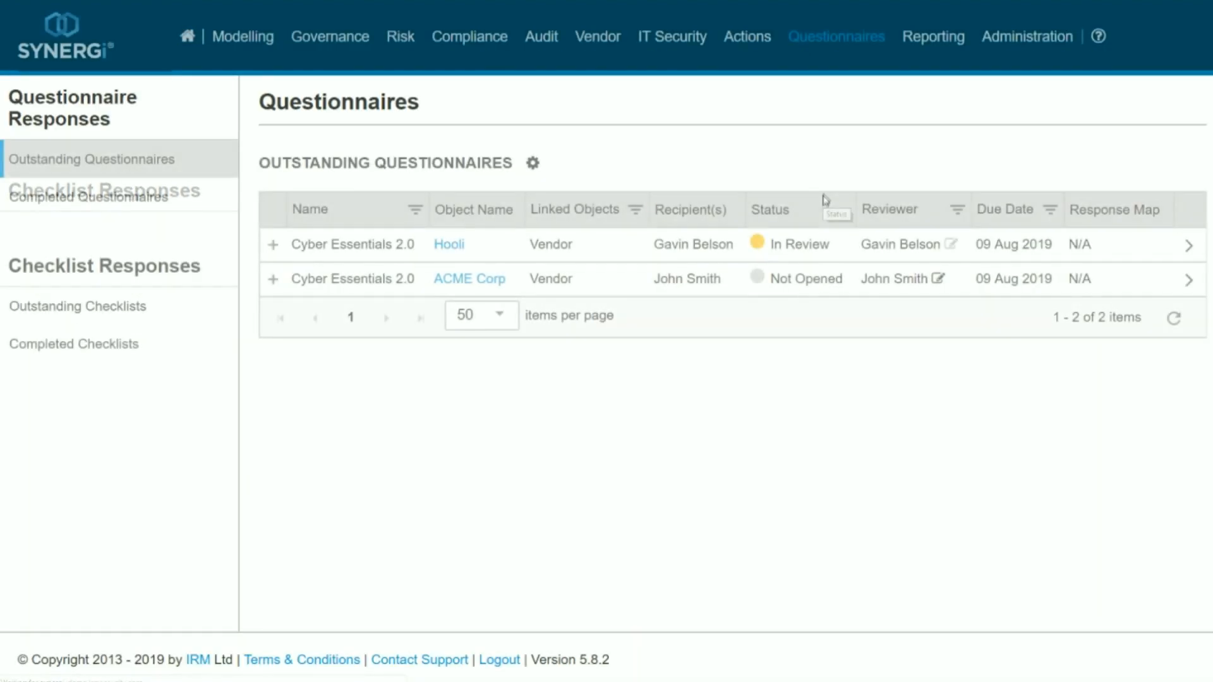
{"action": "left_click", "coordinate": [939, 281]}
{"action": "left_click", "coordinate": [847, 139]}
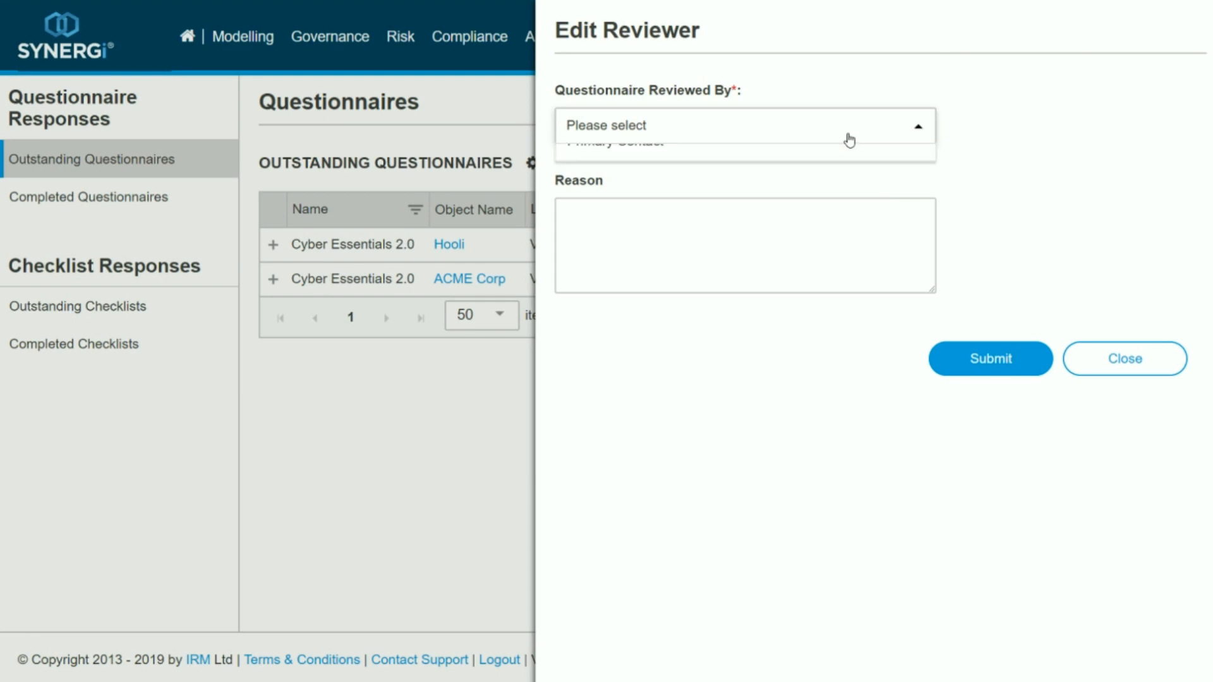
{"action": "left_click", "coordinate": [828, 192]}
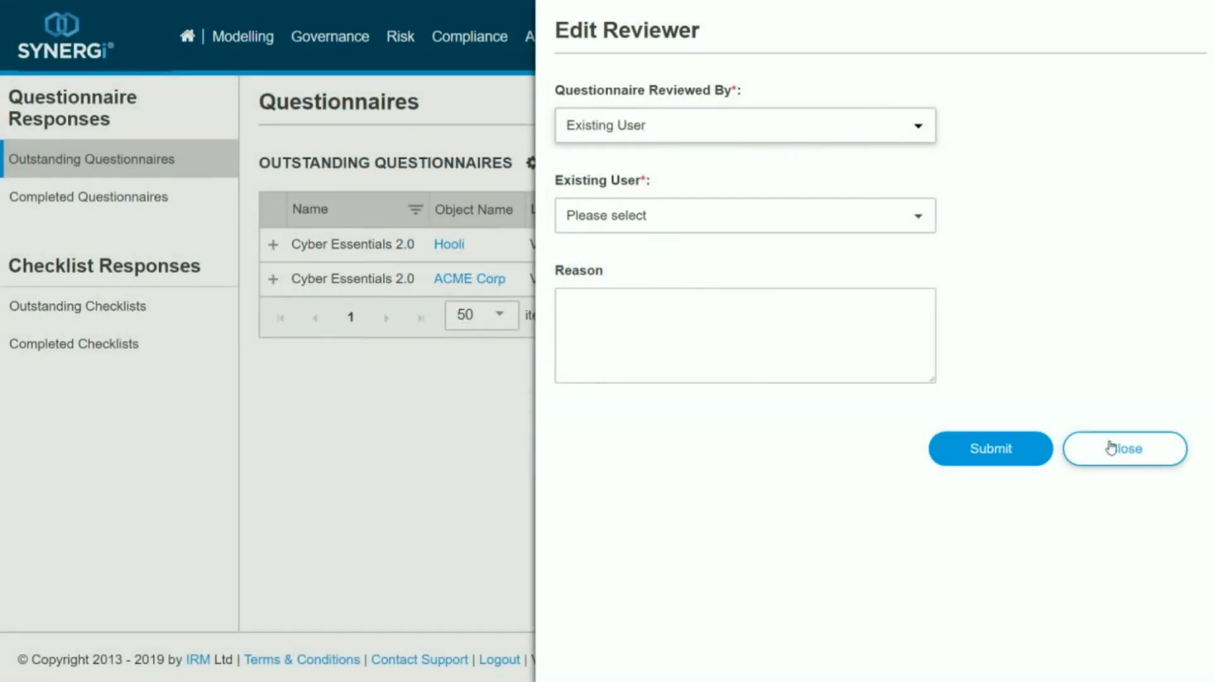
{"action": "left_click", "coordinate": [1118, 447]}
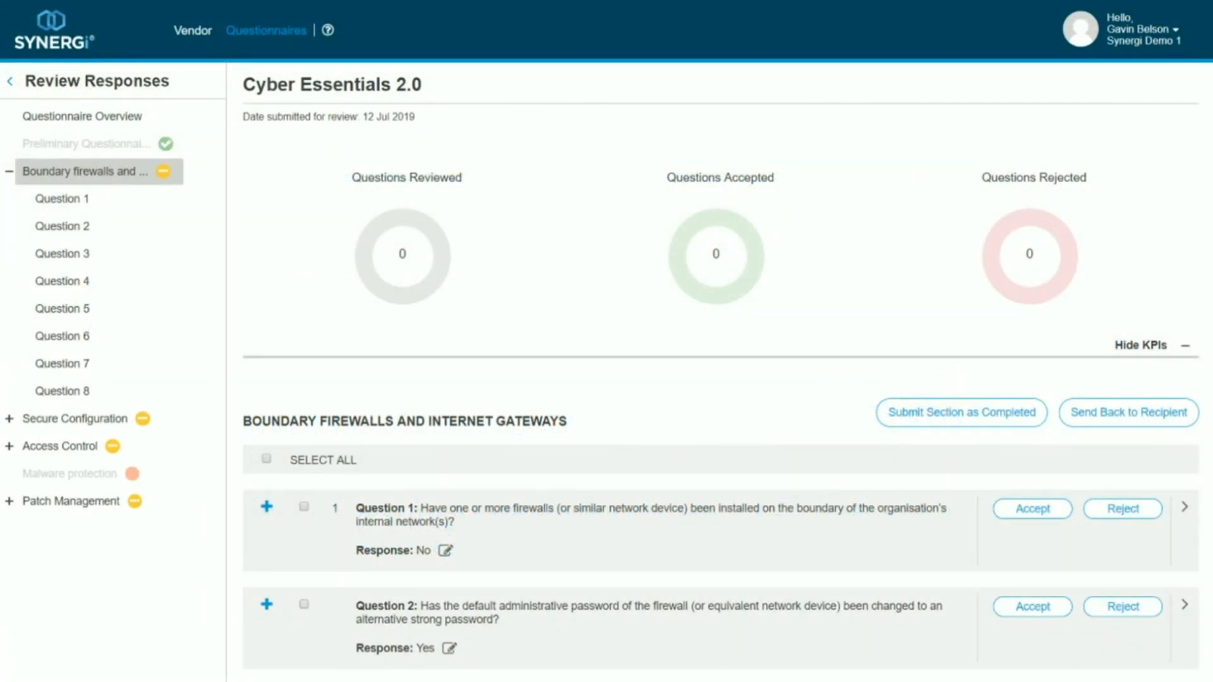
Step: Expand Questions 2 and 3 of the boundary firewalls section and download the evidence file ACME Password Policy 2003.pdf
{"action": "middle_click", "coordinate": [1202, 227]}
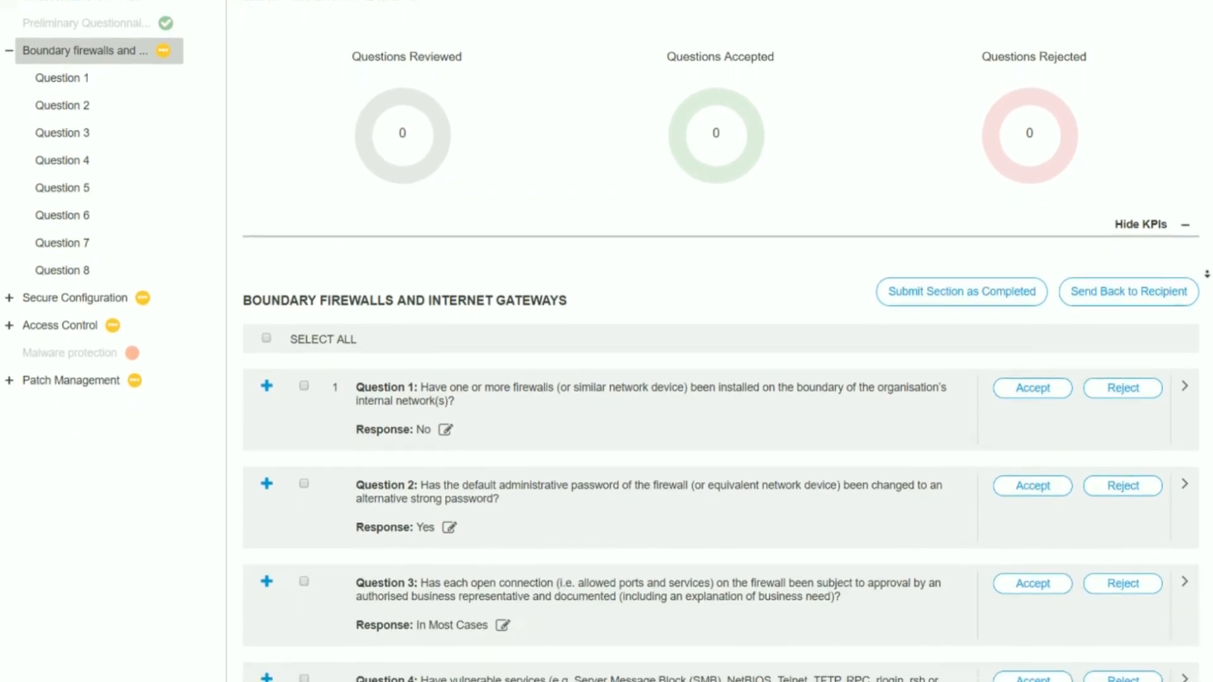
{"action": "middle_click", "coordinate": [1207, 274]}
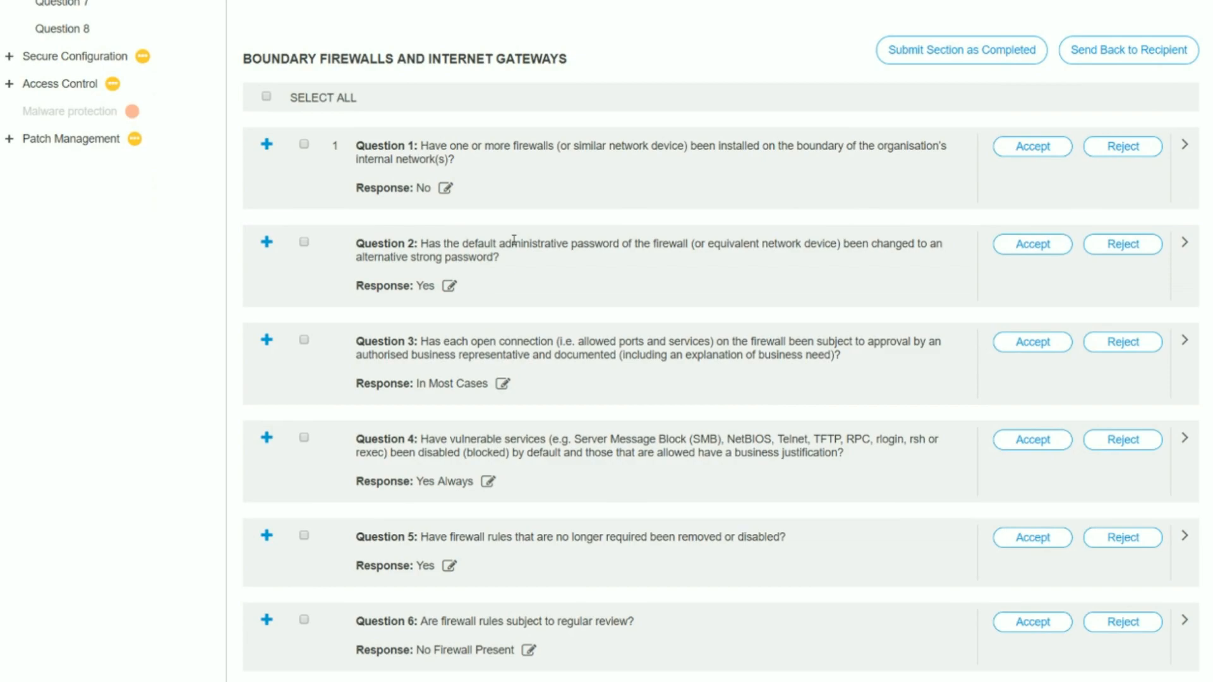
{"action": "left_click", "coordinate": [266, 243]}
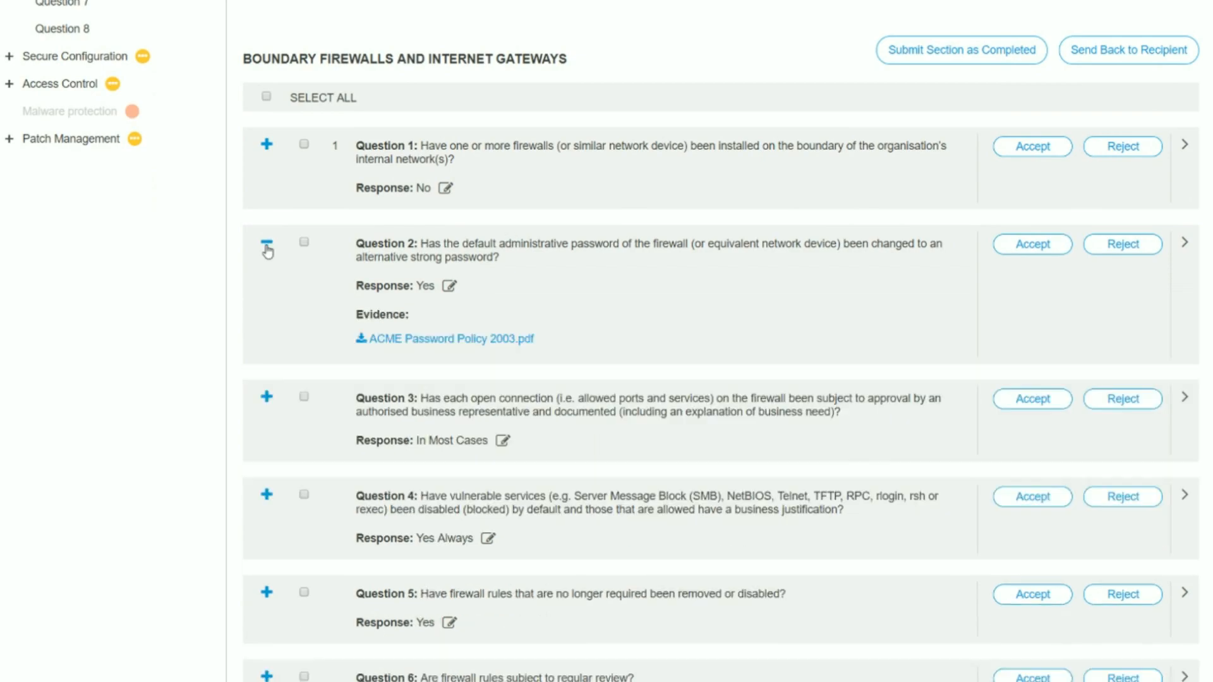
{"action": "left_click", "coordinate": [267, 398]}
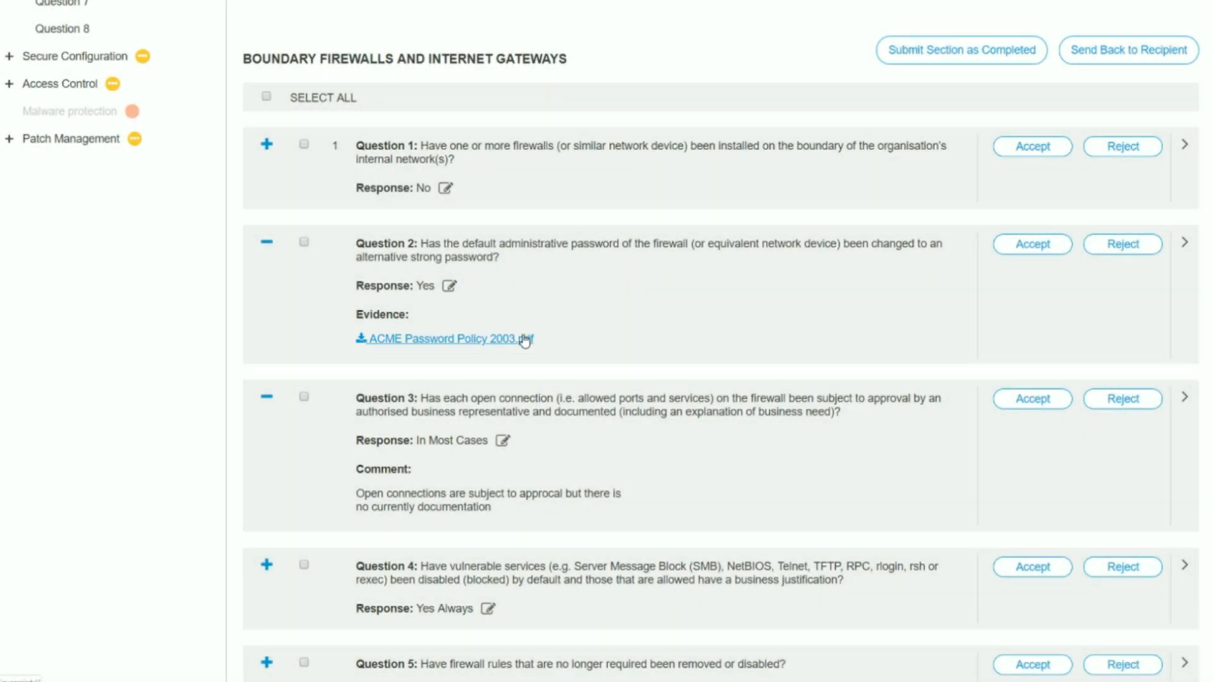
{"action": "left_click", "coordinate": [525, 339]}
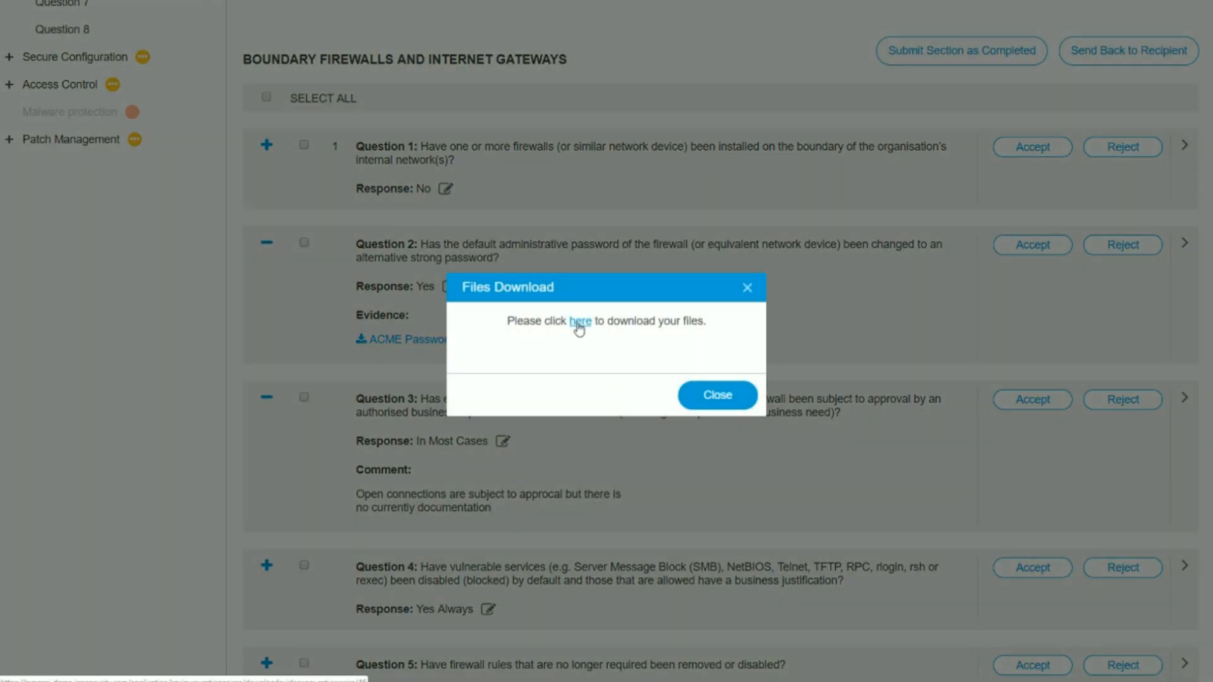
{"action": "left_click", "coordinate": [578, 323]}
Step: Open Question 1 on boundary firewalls and change its response to Yes
{"action": "left_click", "coordinate": [1038, 151]}
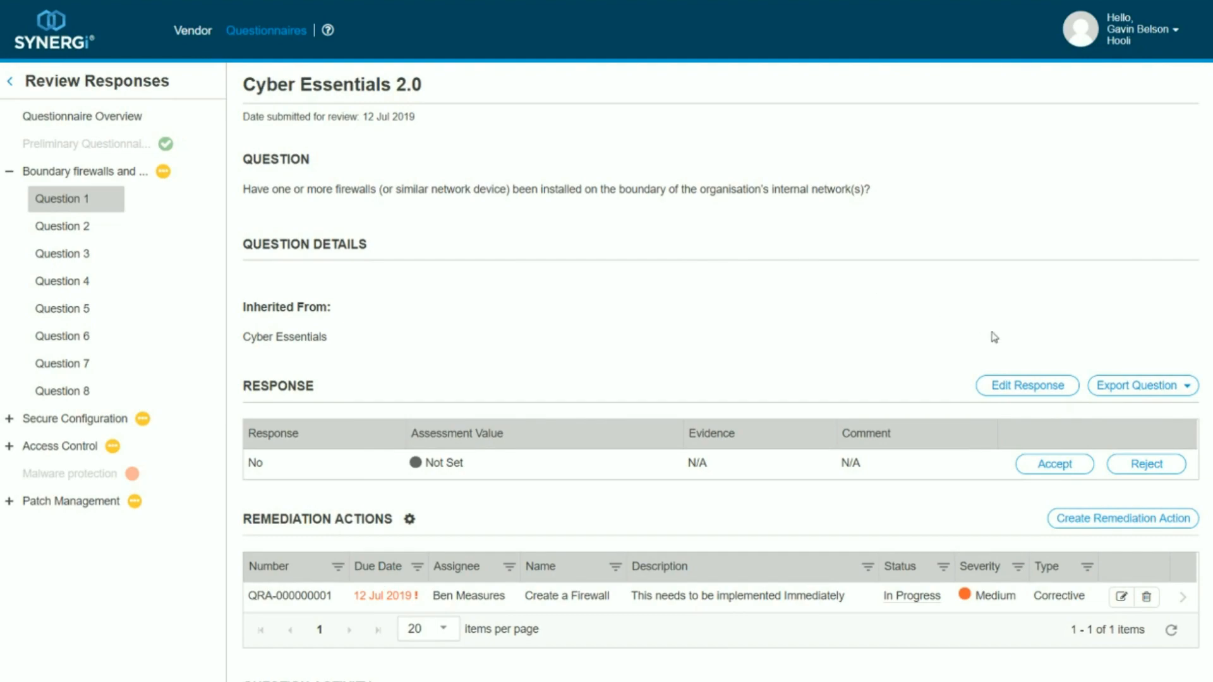
{"action": "left_click", "coordinate": [1017, 386]}
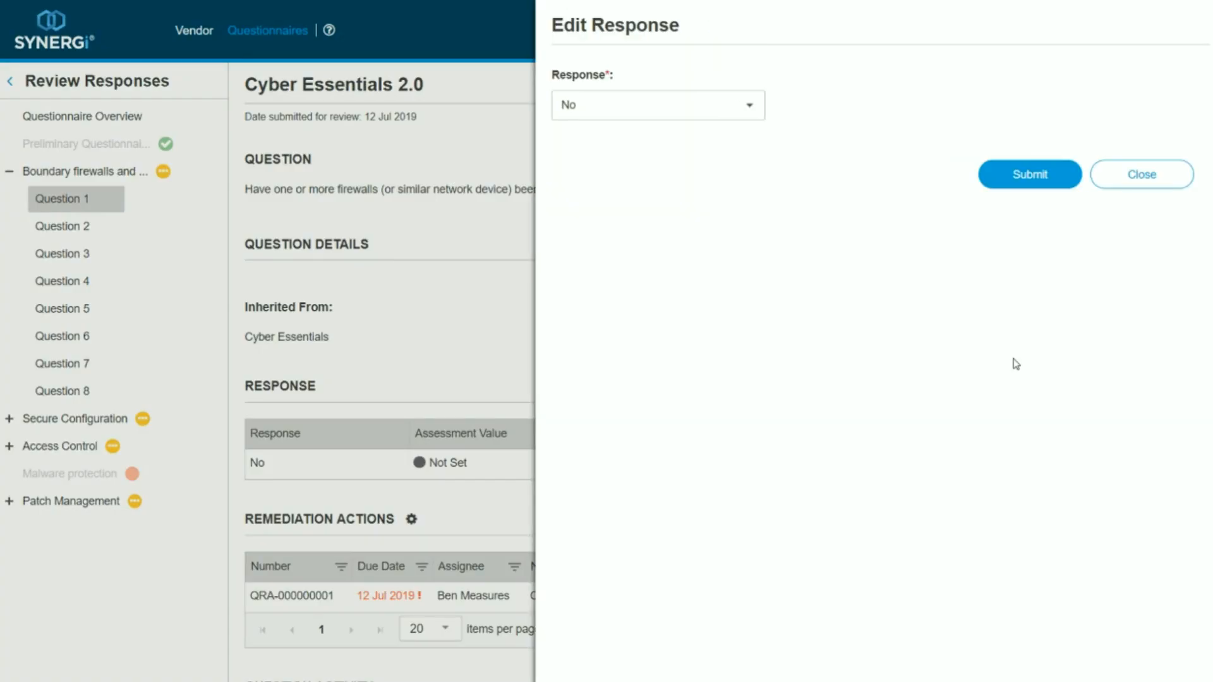
{"action": "left_click", "coordinate": [675, 107]}
{"action": "left_click", "coordinate": [651, 191]}
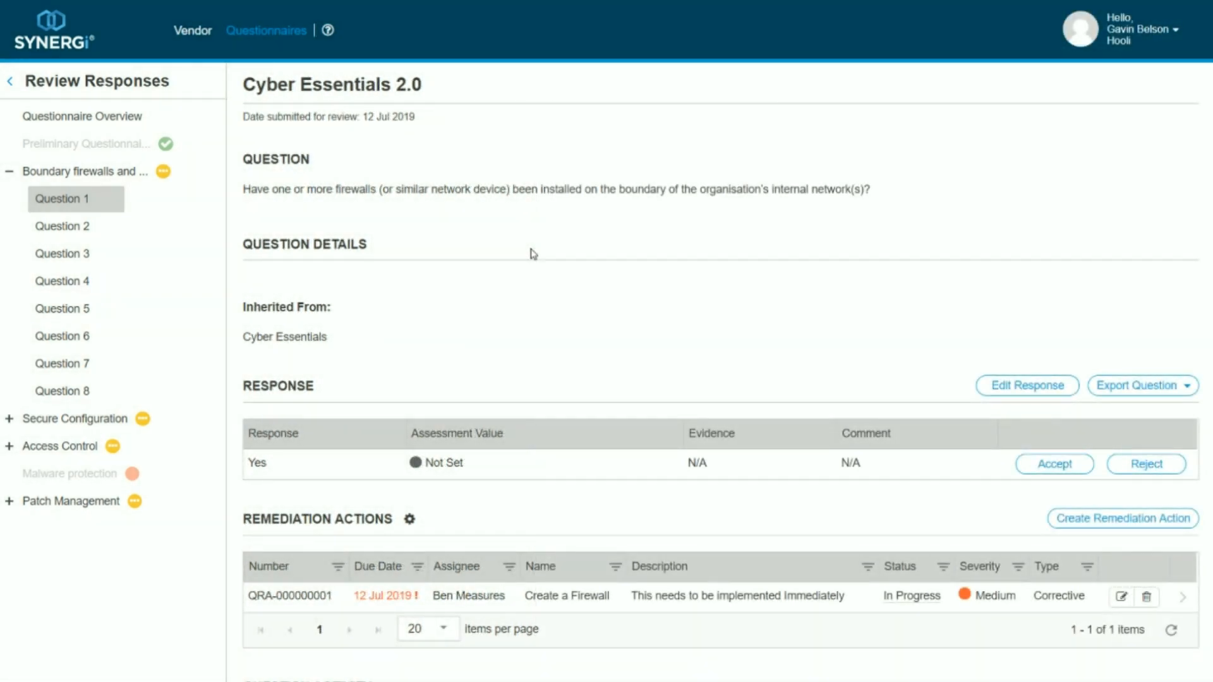
Step: Examine the activity history of Question 1
{"action": "scroll", "coordinate": [529, 251], "scroll_direction": "down", "scroll_amount": 3}
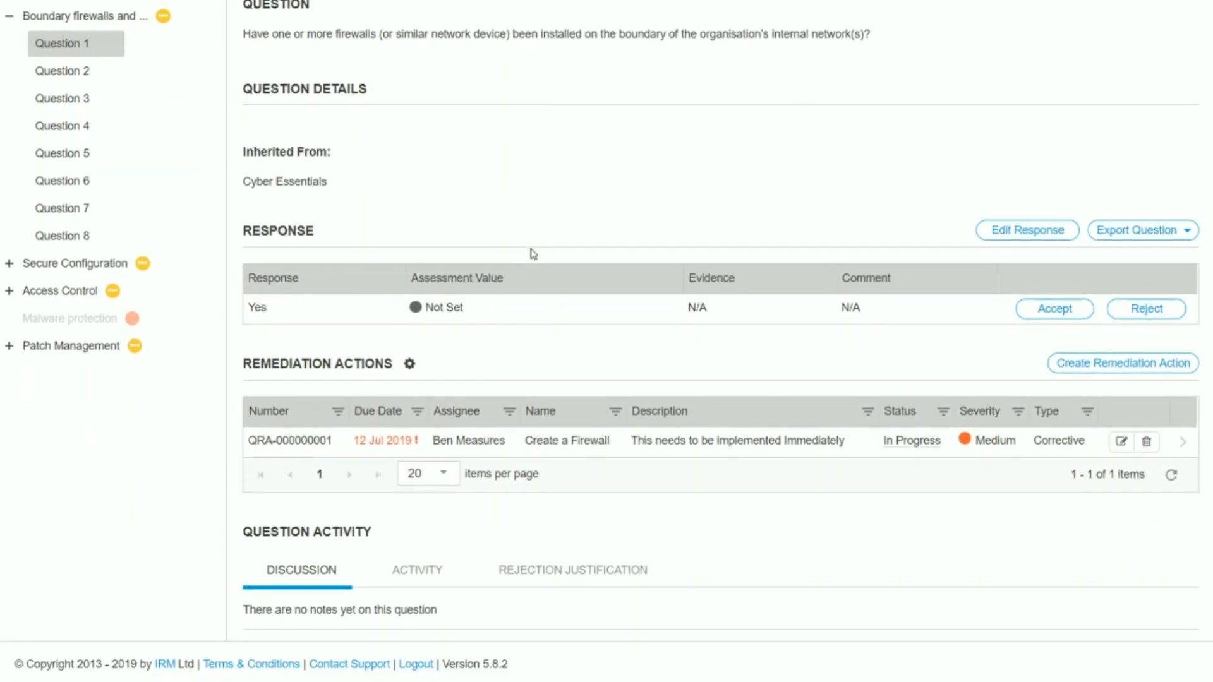
{"action": "left_click", "coordinate": [432, 568]}
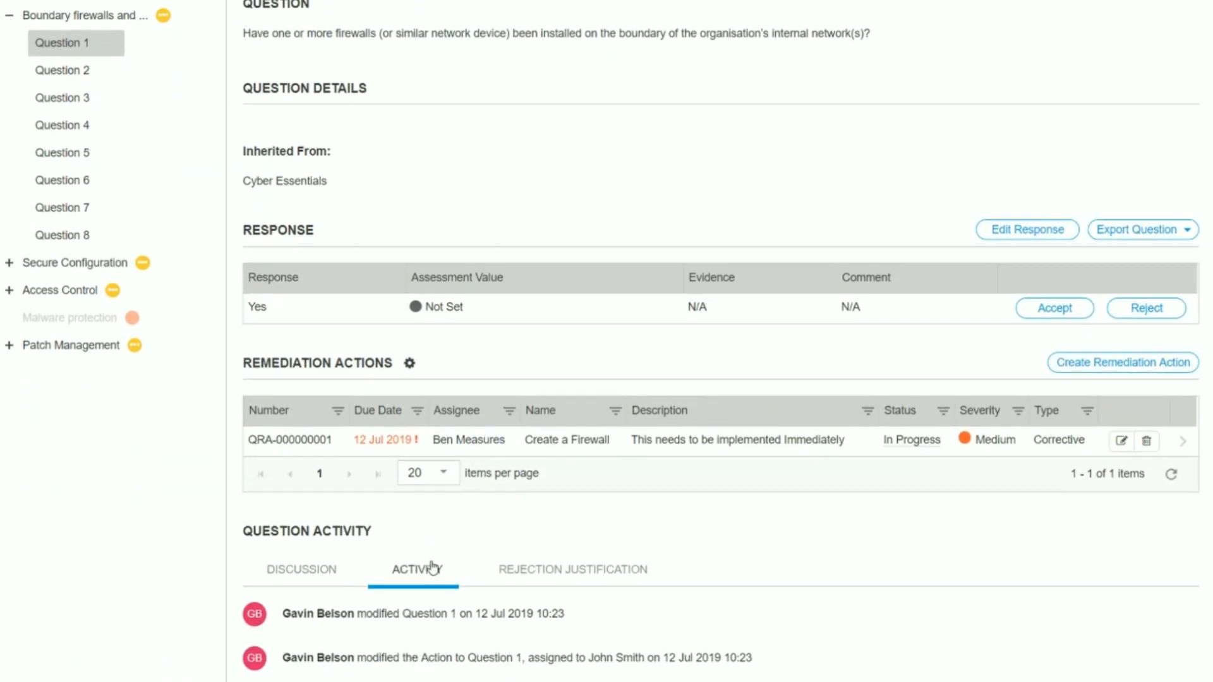
{"action": "scroll", "coordinate": [432, 568], "scroll_direction": "down", "scroll_amount": 1}
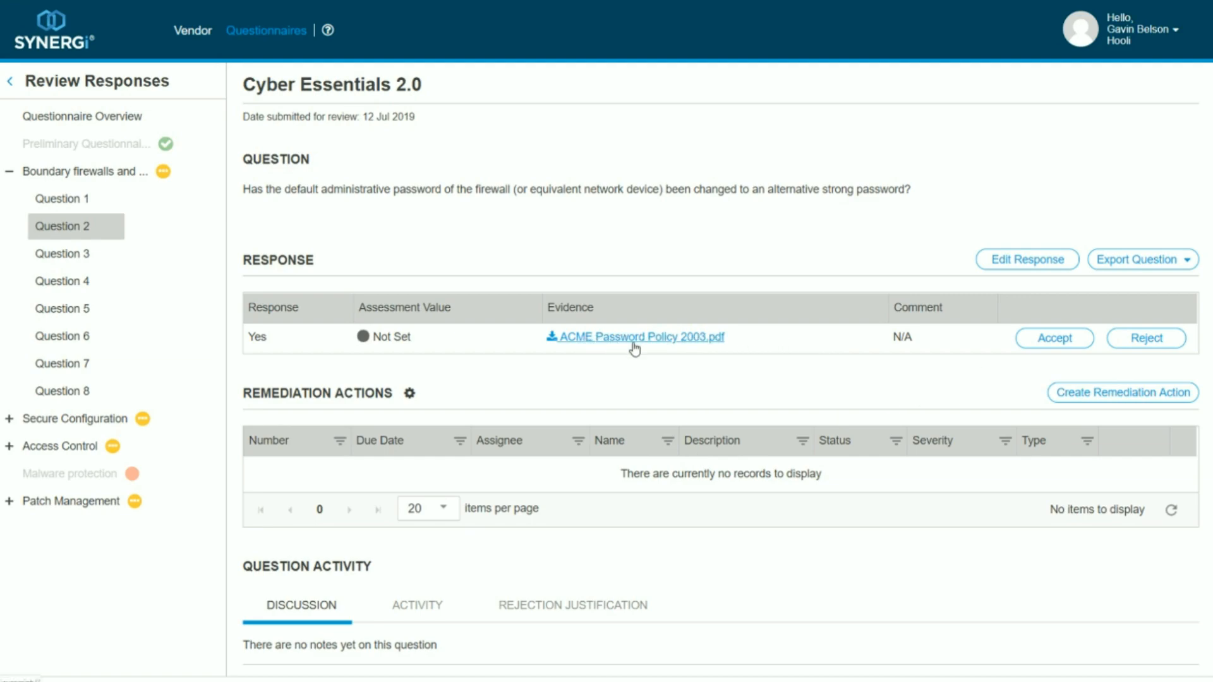
Step: Reject the answer to Question 2 with the justification "The Evidence Provided is outdated and not sufficient, please upload a more recent Password Policy"
{"action": "left_click", "coordinate": [1148, 346]}
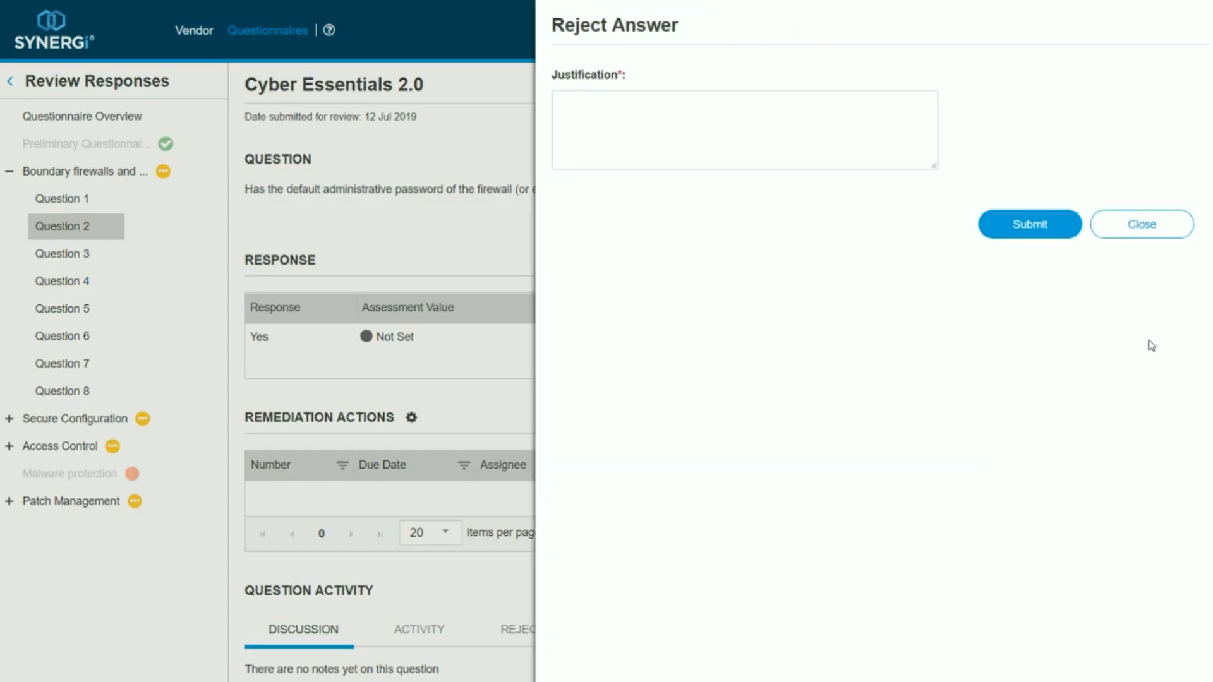
{"action": "left_click", "coordinate": [754, 120]}
{"action": "type", "text": "The"}
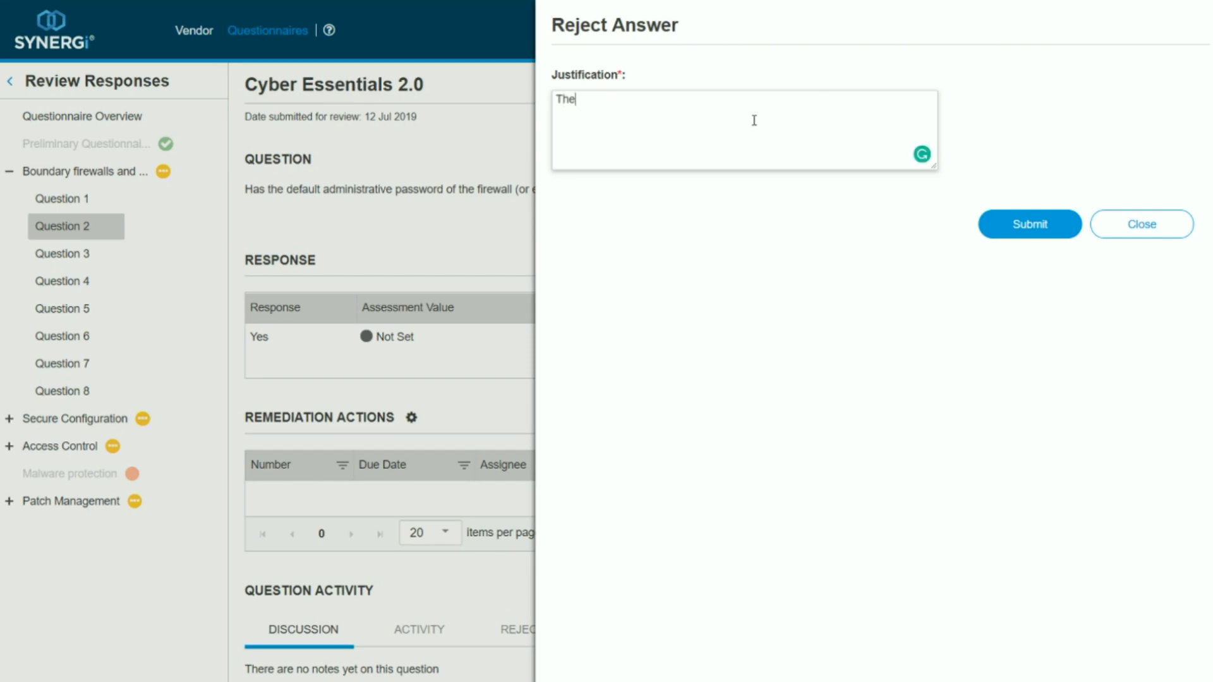
{"action": "type", "text": " Evidence Provided is outdated and not sufficient, please upload a more recent Password Policy"}
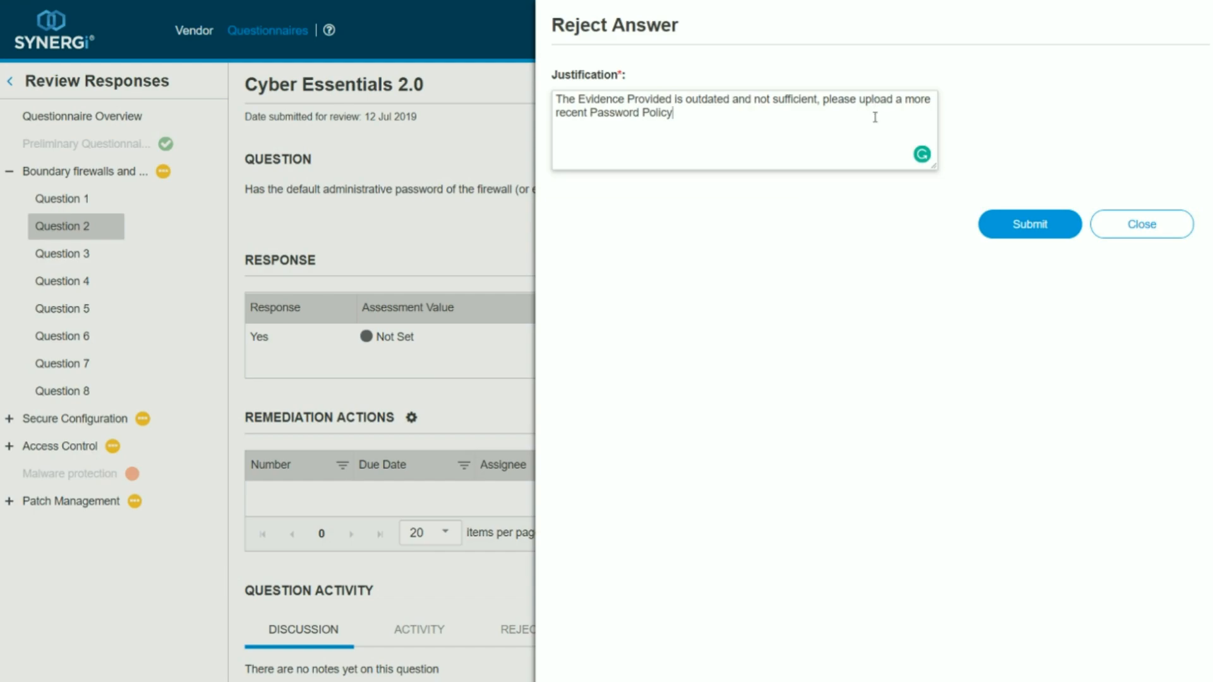
{"action": "left_click", "coordinate": [1004, 224]}
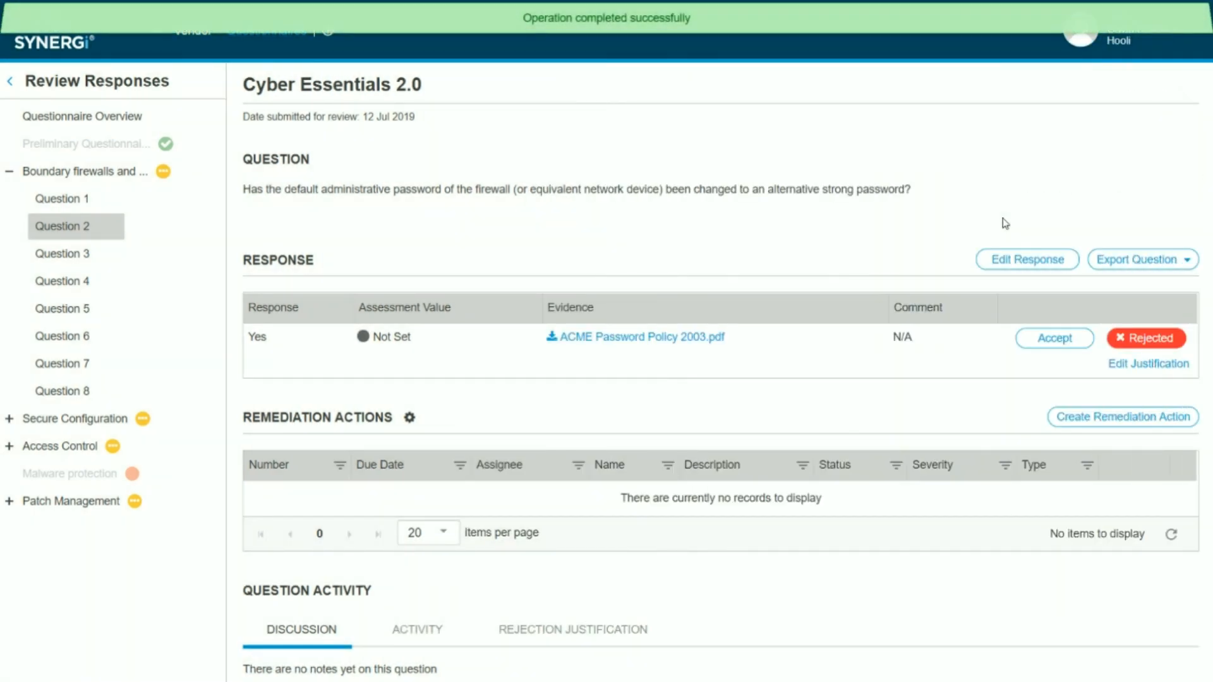
Step: Send the Boundary firewalls and Internet Gateways section back to the Original Recipient
{"action": "left_click", "coordinate": [120, 178]}
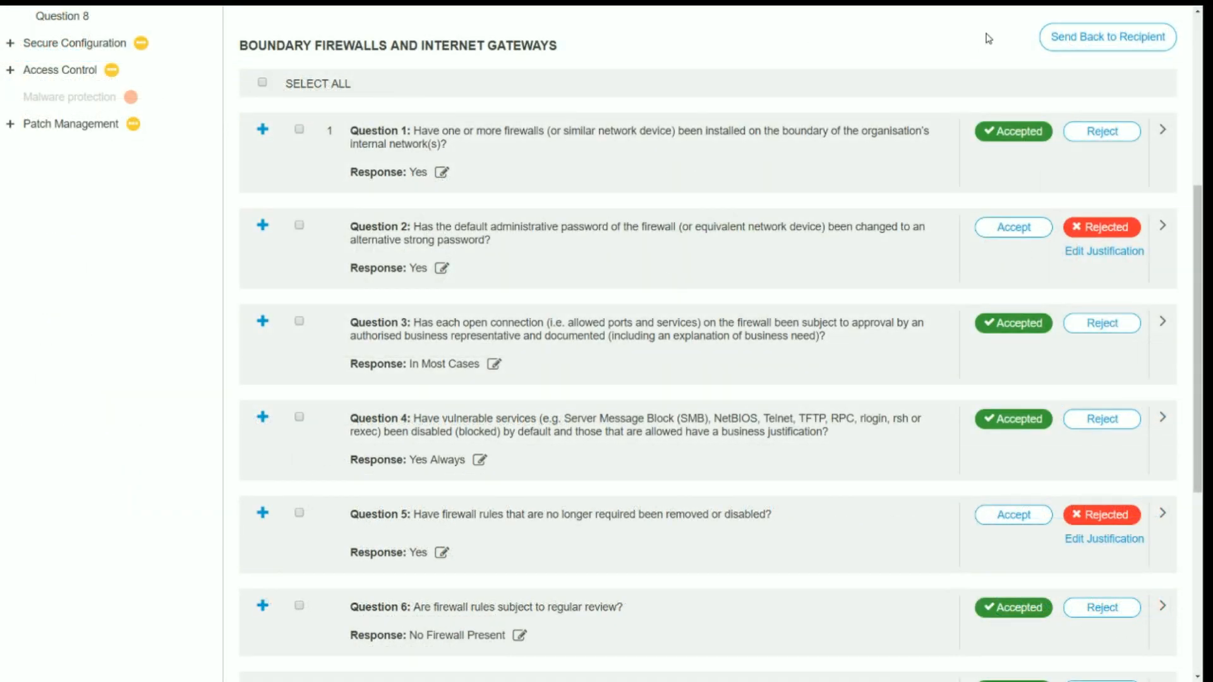
{"action": "left_click", "coordinate": [1061, 38]}
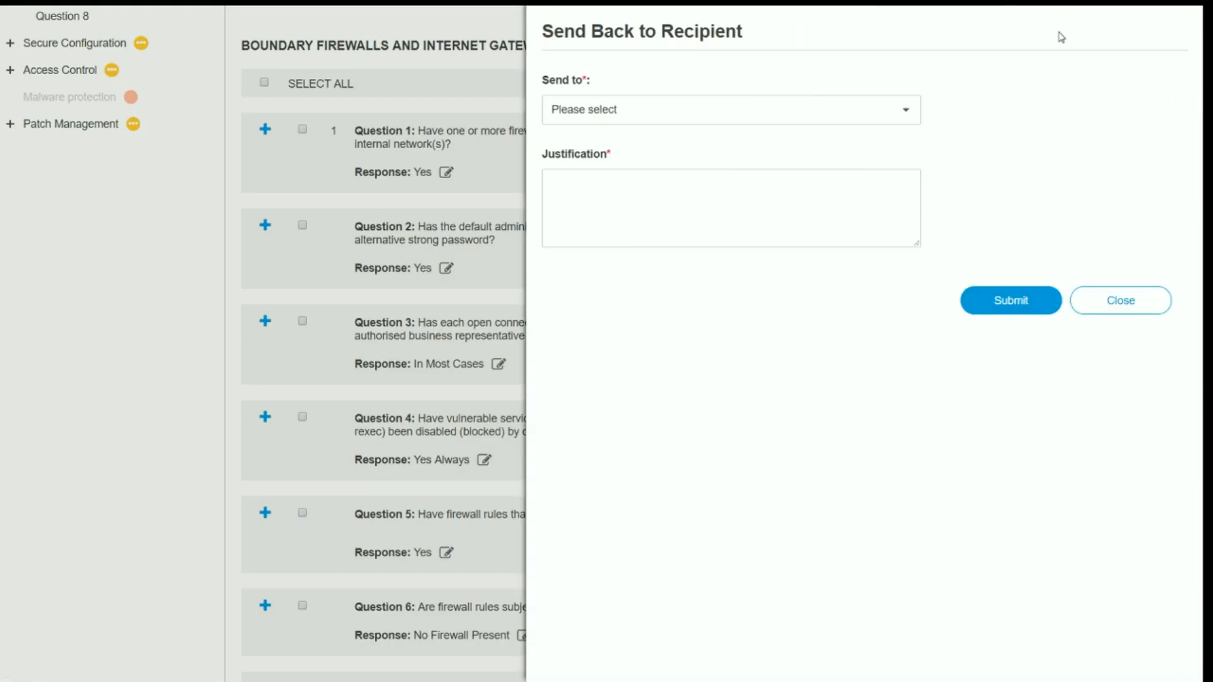
{"action": "left_click", "coordinate": [768, 111]}
{"action": "left_click", "coordinate": [758, 165]}
{"action": "left_click", "coordinate": [720, 113]}
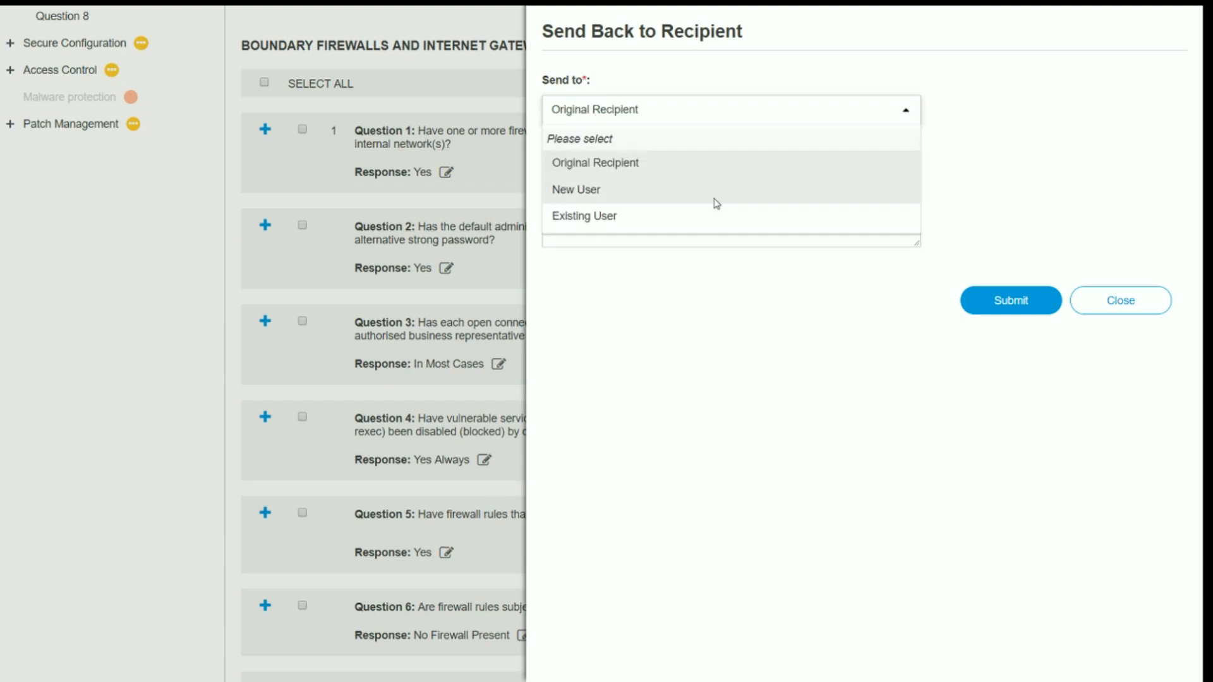
{"action": "left_click", "coordinate": [716, 201]}
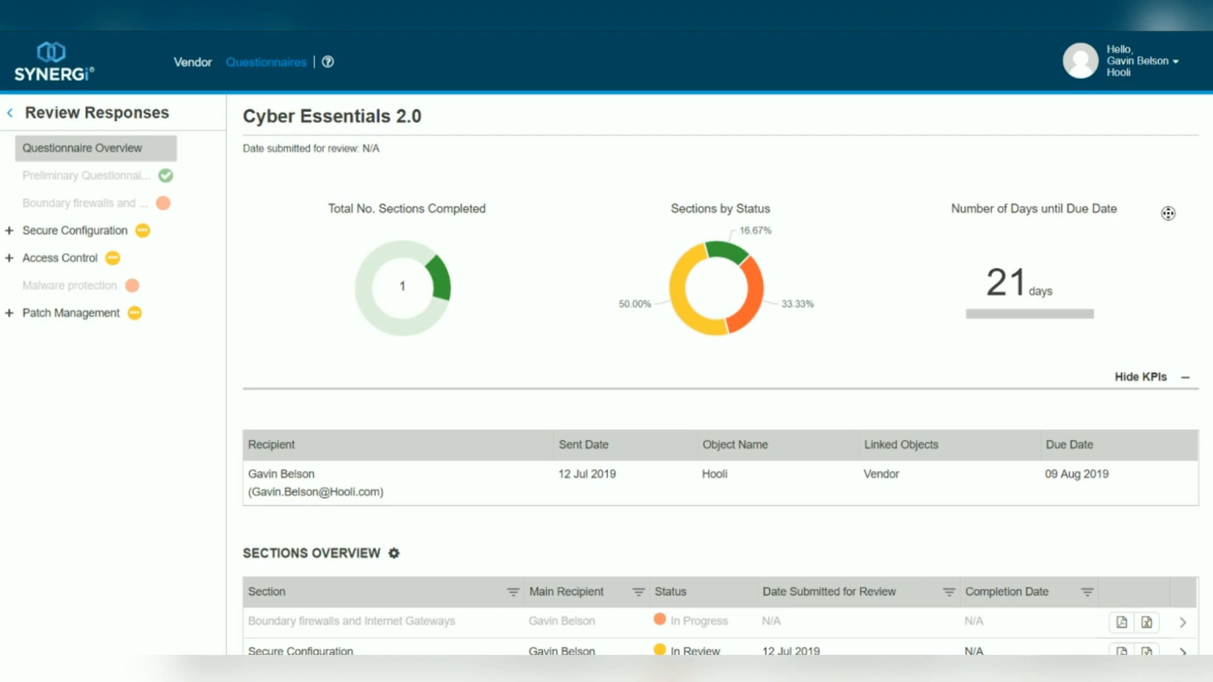
{"action": "scroll", "coordinate": [1168, 213], "scroll_direction": "down", "scroll_amount": 3}
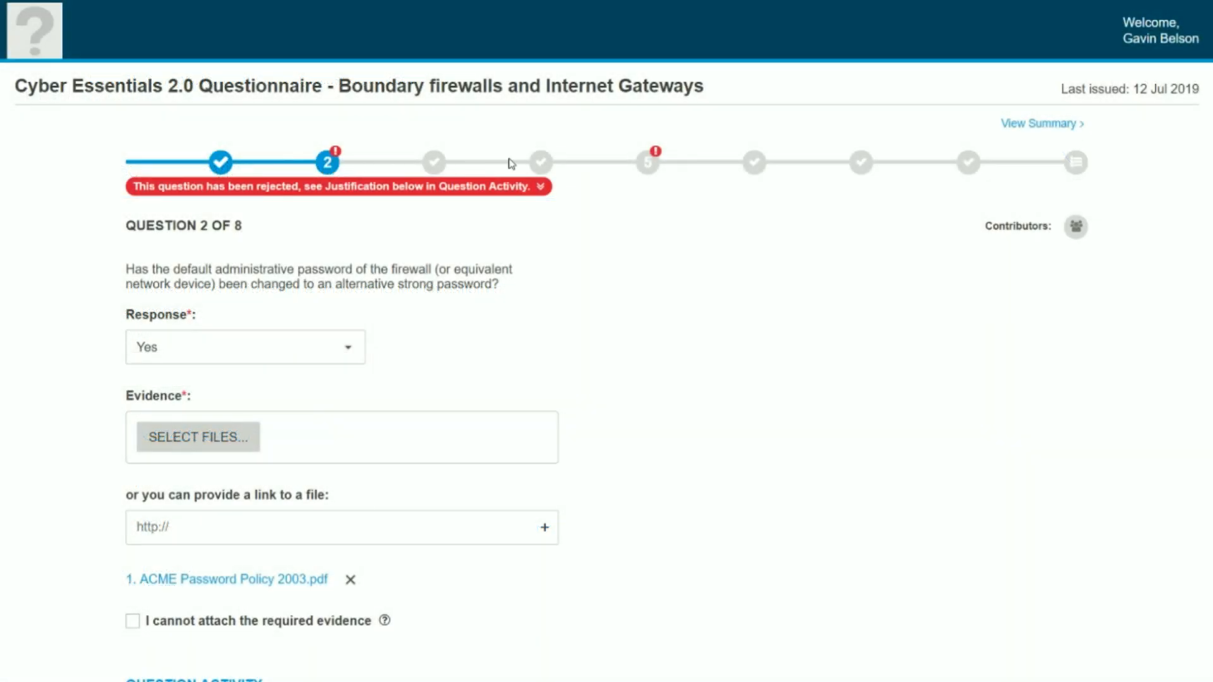
Step: In the recipient's questionnaire, view rejected Questions 5 and 2 and try to open the already accepted Question 3
{"action": "left_click", "coordinate": [649, 164]}
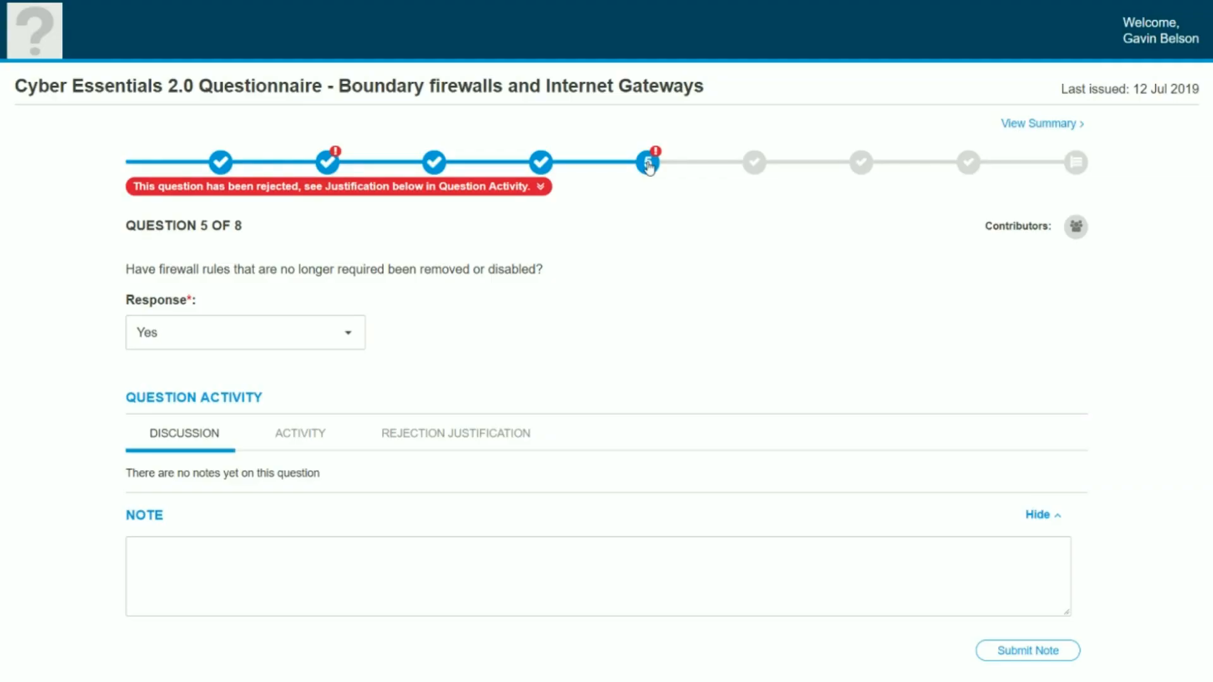
{"action": "left_click", "coordinate": [327, 162]}
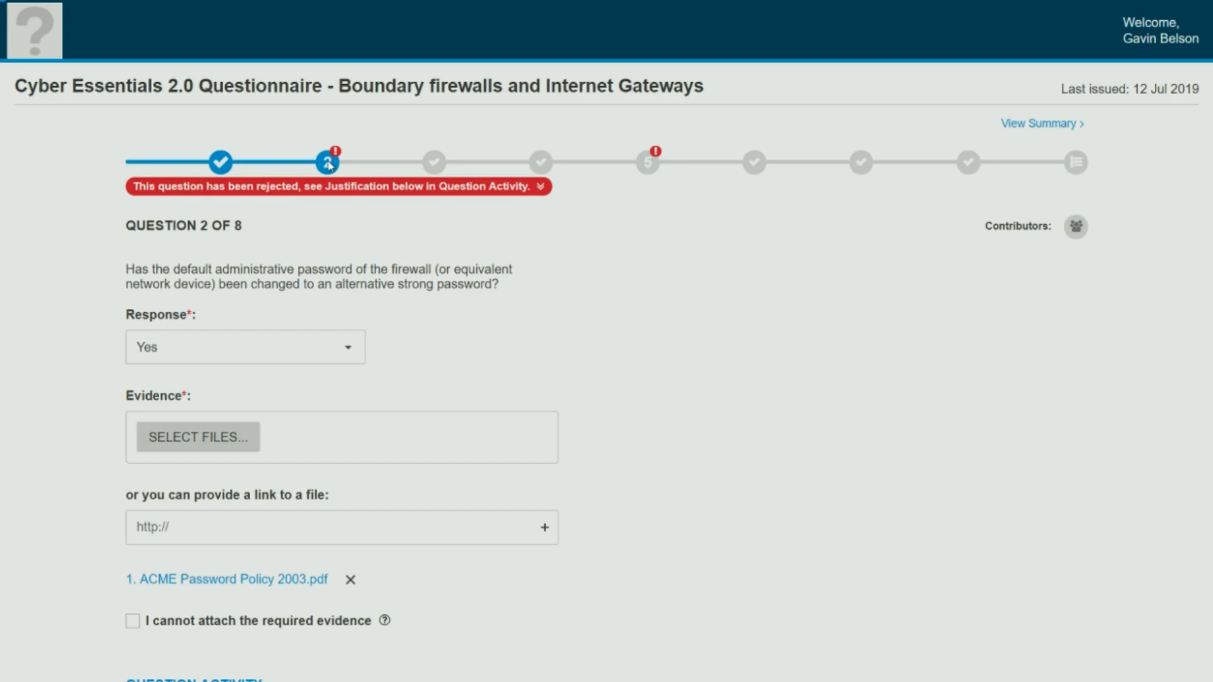
{"action": "left_click", "coordinate": [442, 166]}
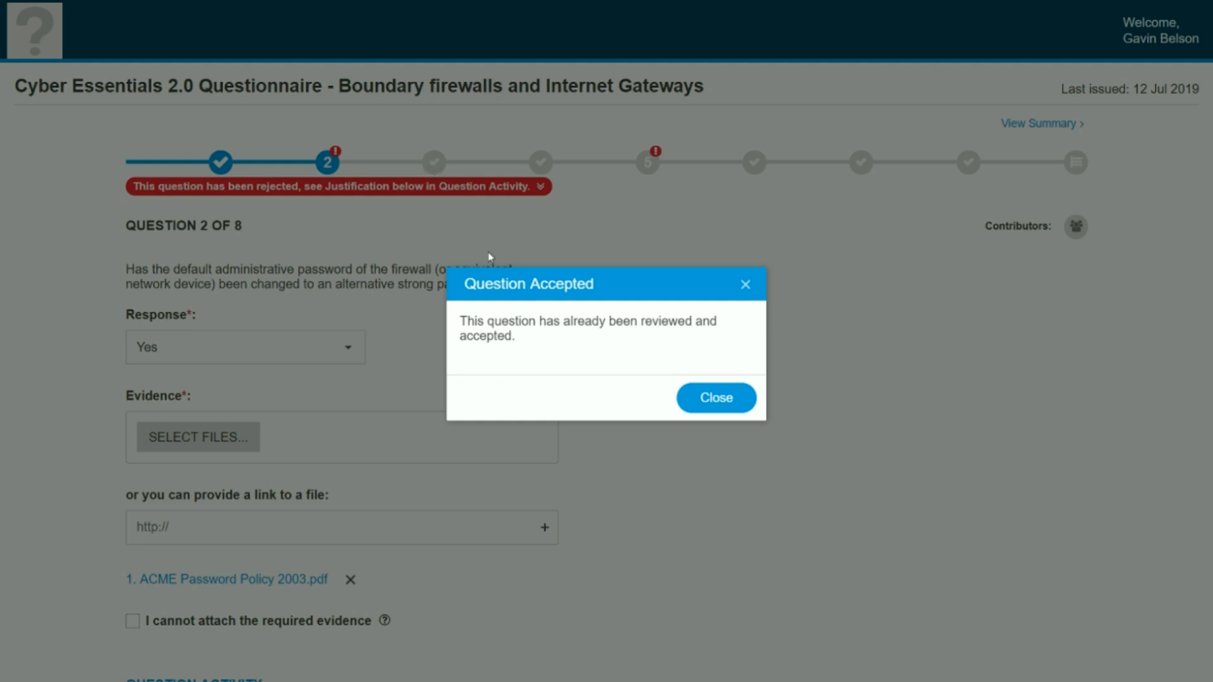
{"action": "left_click", "coordinate": [715, 404]}
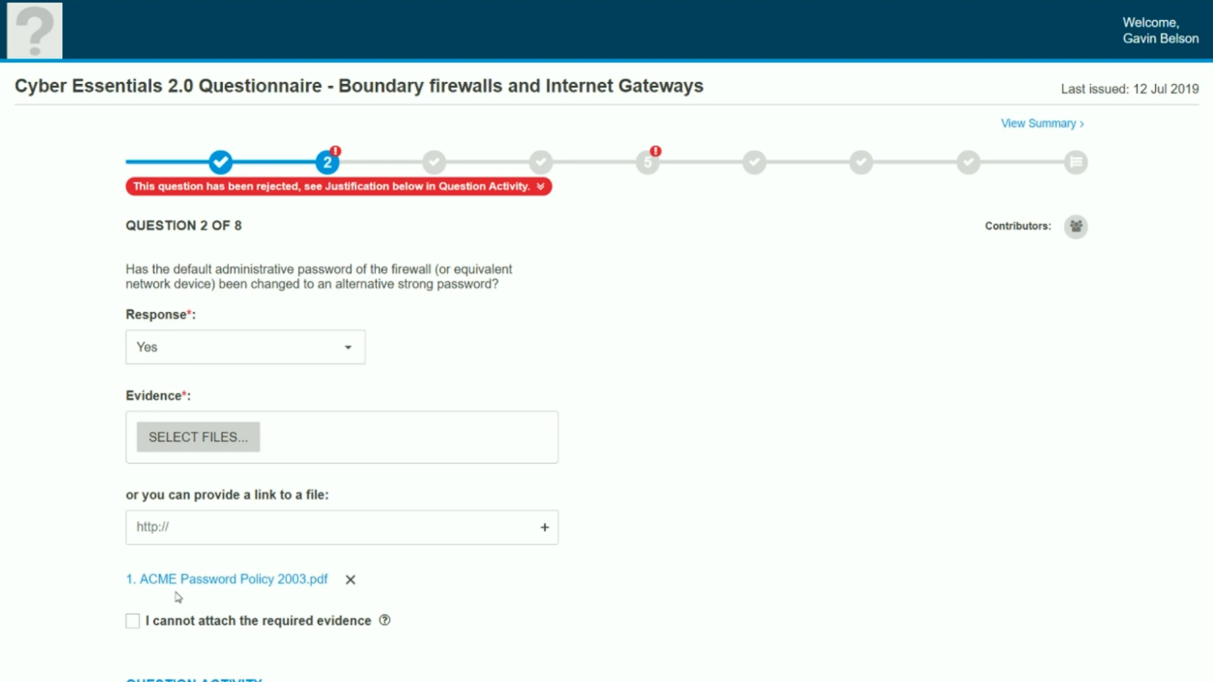
Step: Read the rejection justification in the question activity of Question 2
{"action": "scroll", "coordinate": [177, 594], "scroll_direction": "down", "scroll_amount": 6}
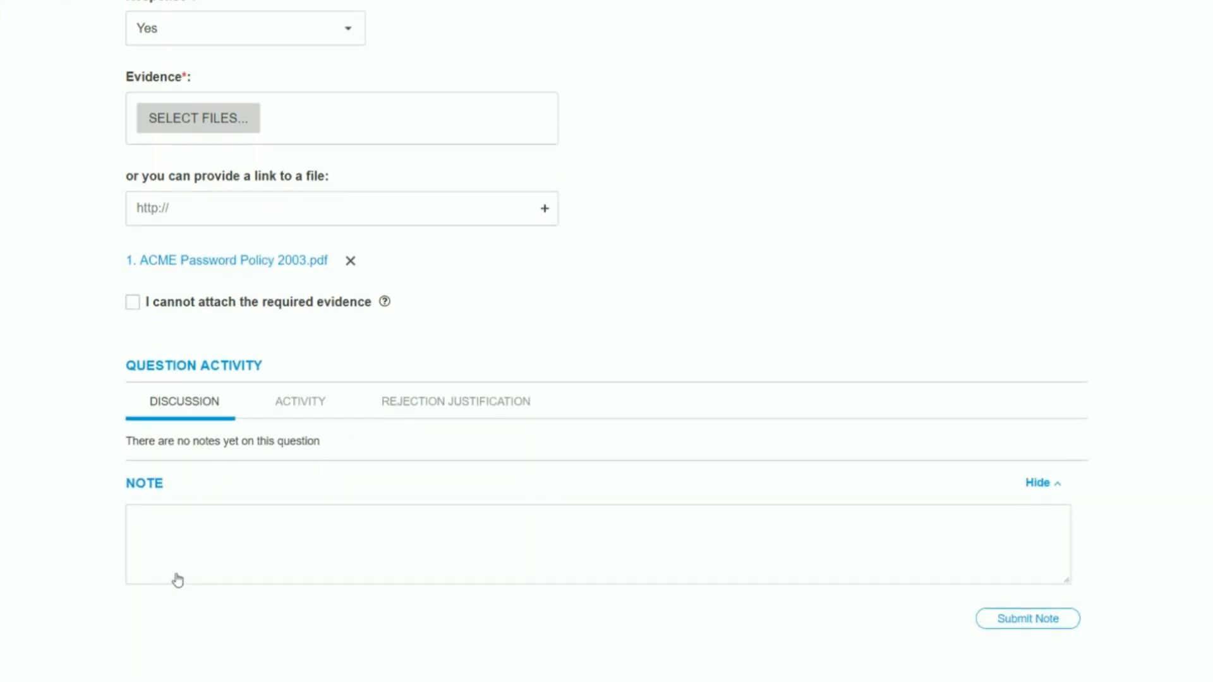
{"action": "left_click", "coordinate": [422, 355]}
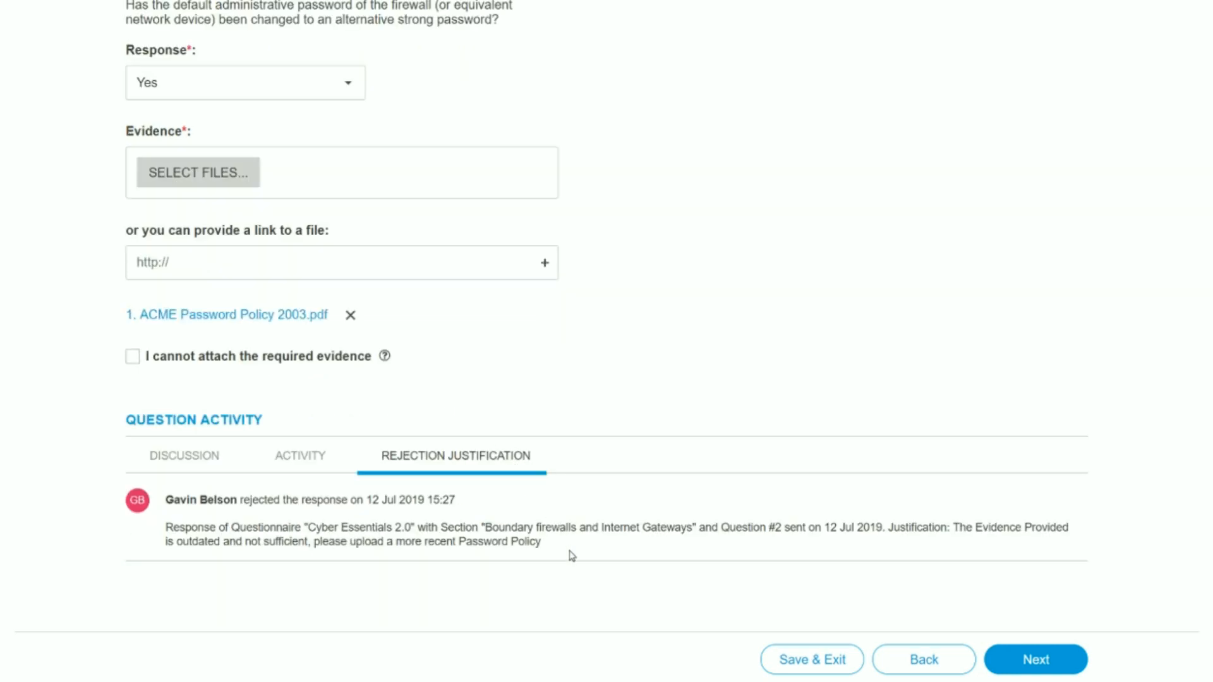
{"action": "scroll", "coordinate": [572, 555], "scroll_direction": "up", "scroll_amount": 5}
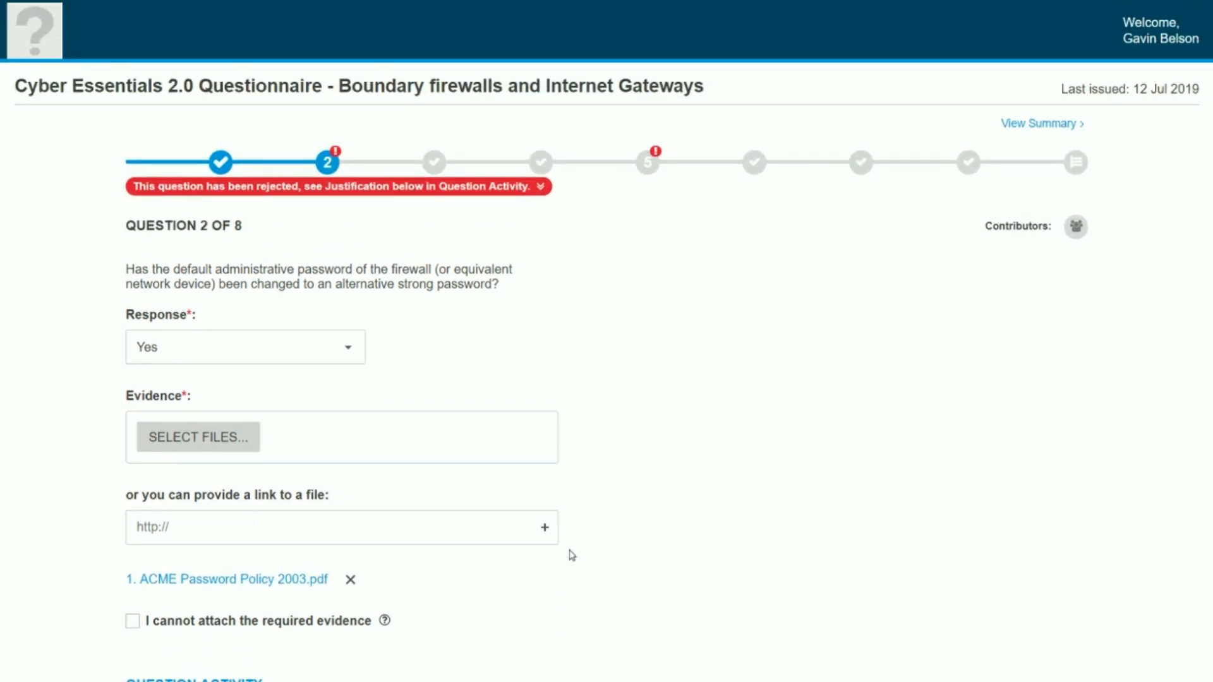
Step: Check the response summary of the boundary firewalls section and submit the questionnaire for review
{"action": "left_click", "coordinate": [1079, 230]}
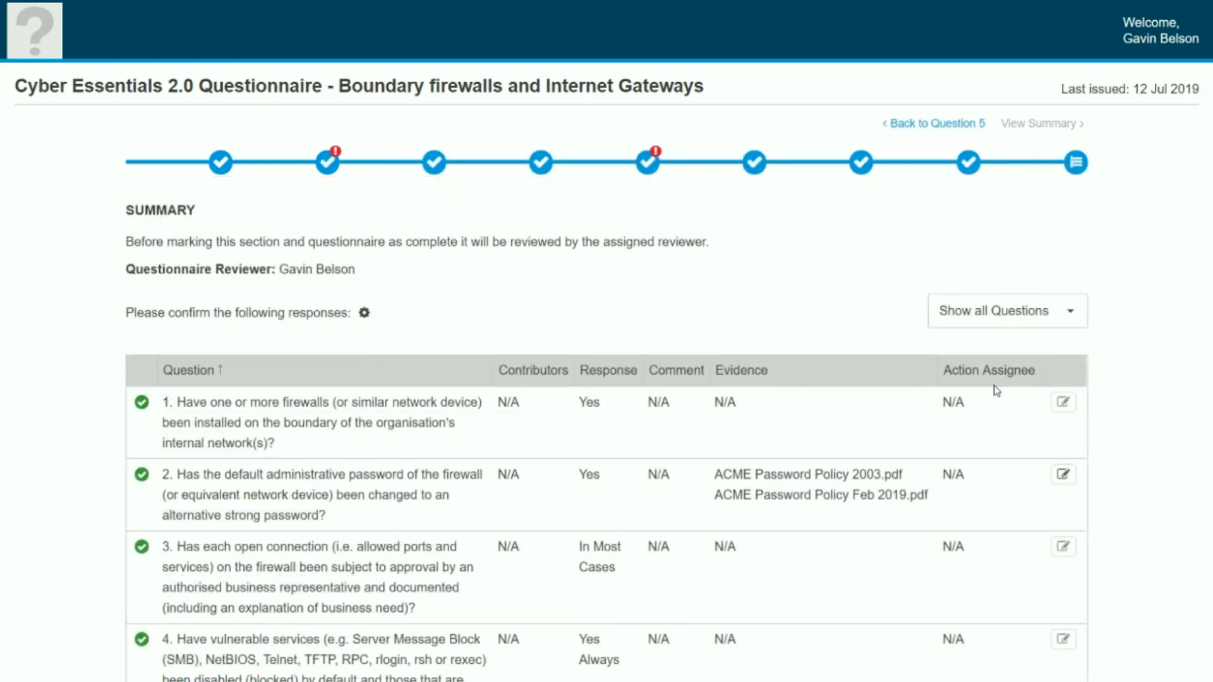
{"action": "scroll", "coordinate": [996, 391], "scroll_direction": "down", "scroll_amount": 8}
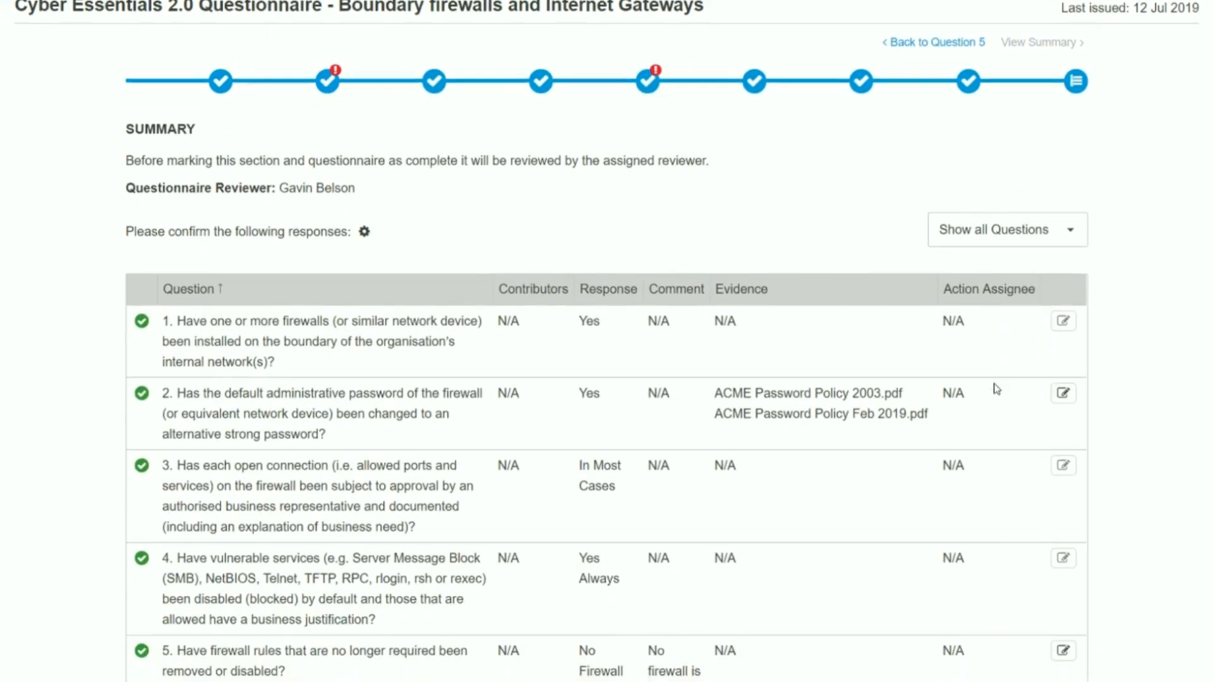
{"action": "left_click", "coordinate": [1024, 568]}
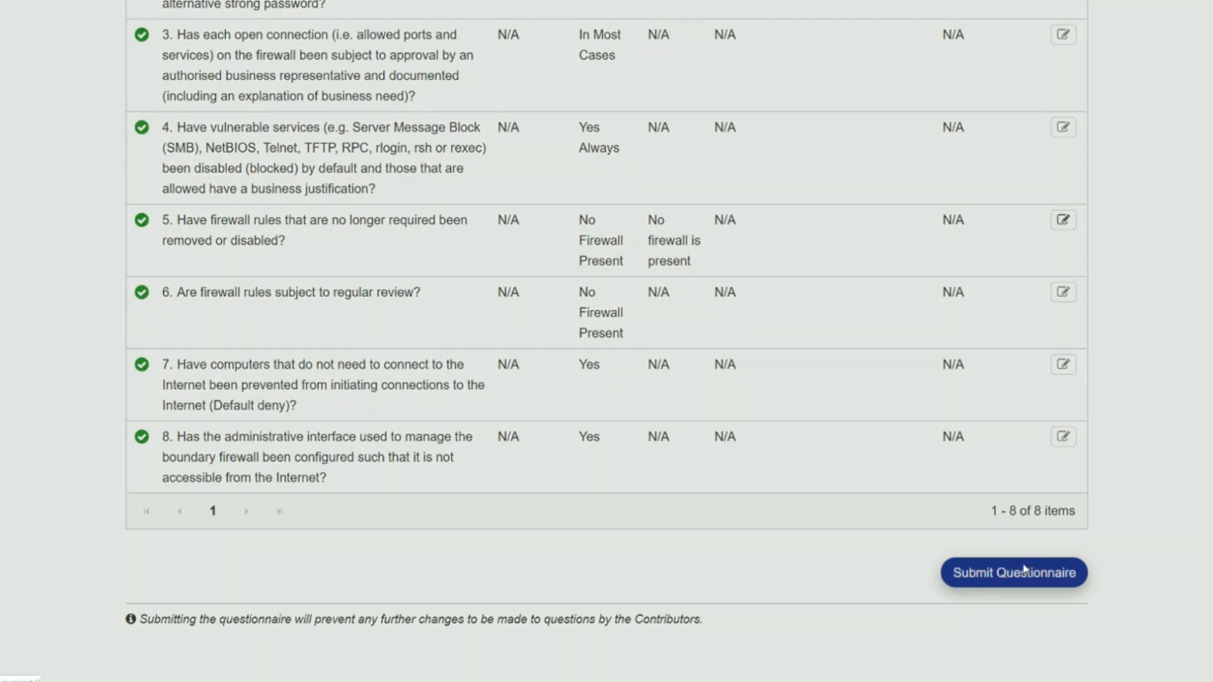